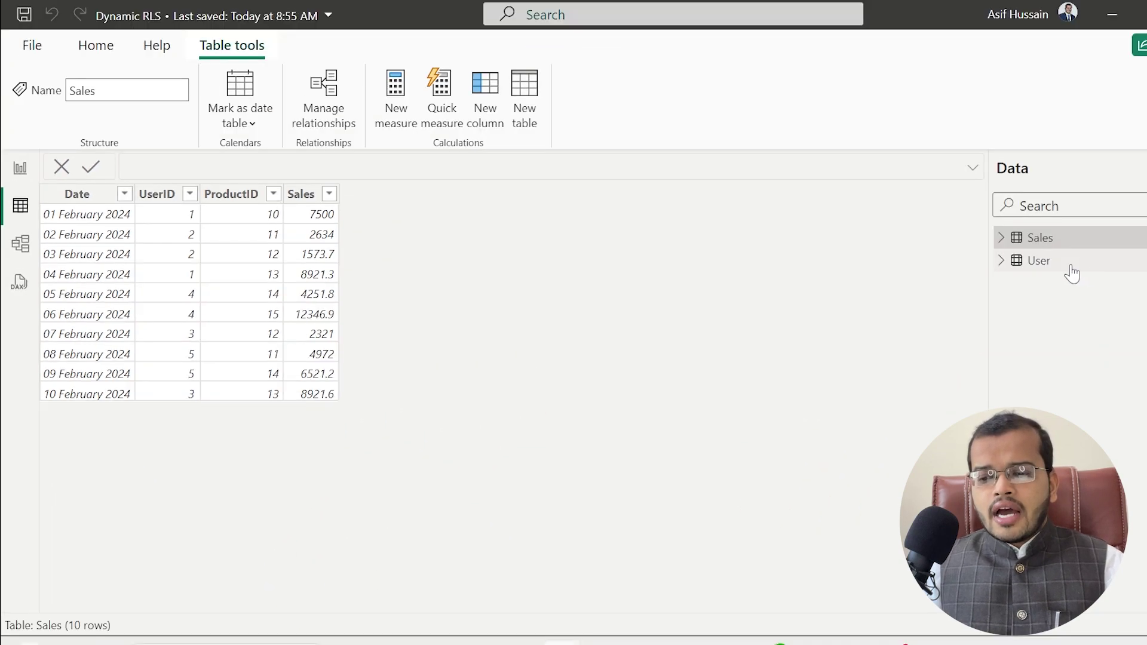
- Review the User table's data and its relationship to the Sales table in the model
left_click(1071, 267)
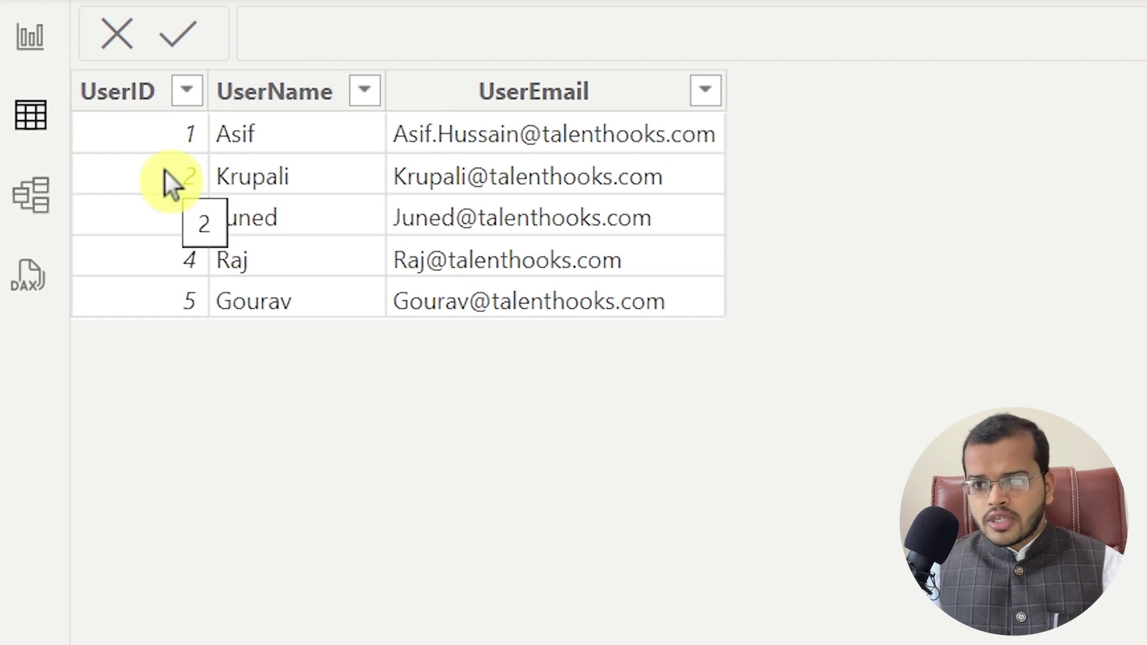
left_click(13, 194)
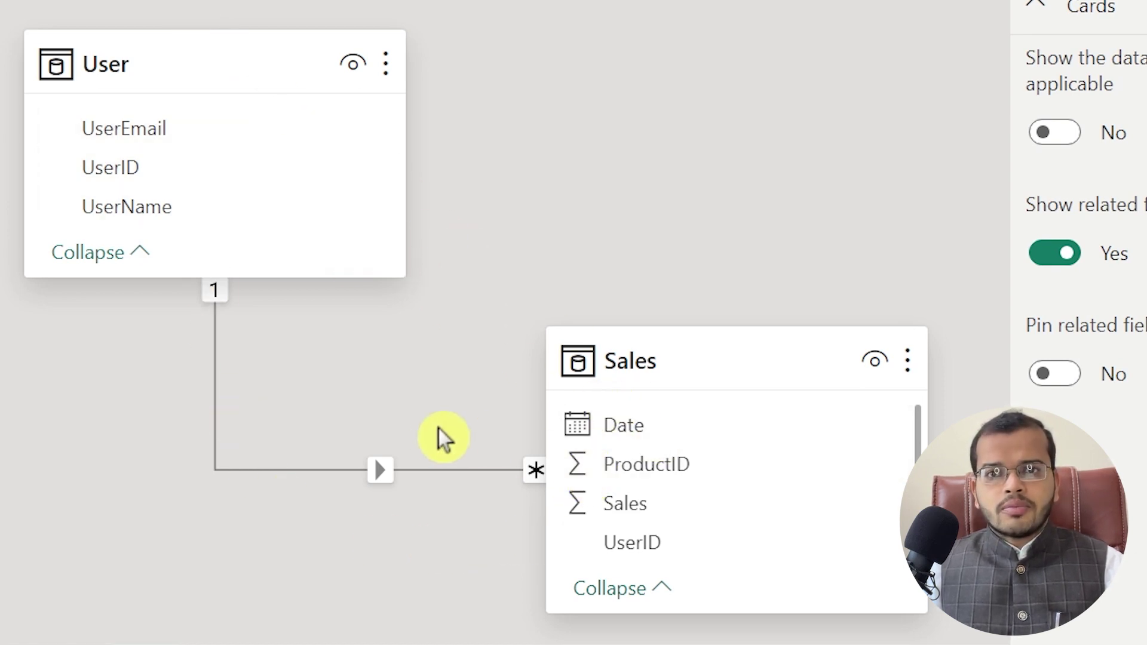
mouse_move(411, 469)
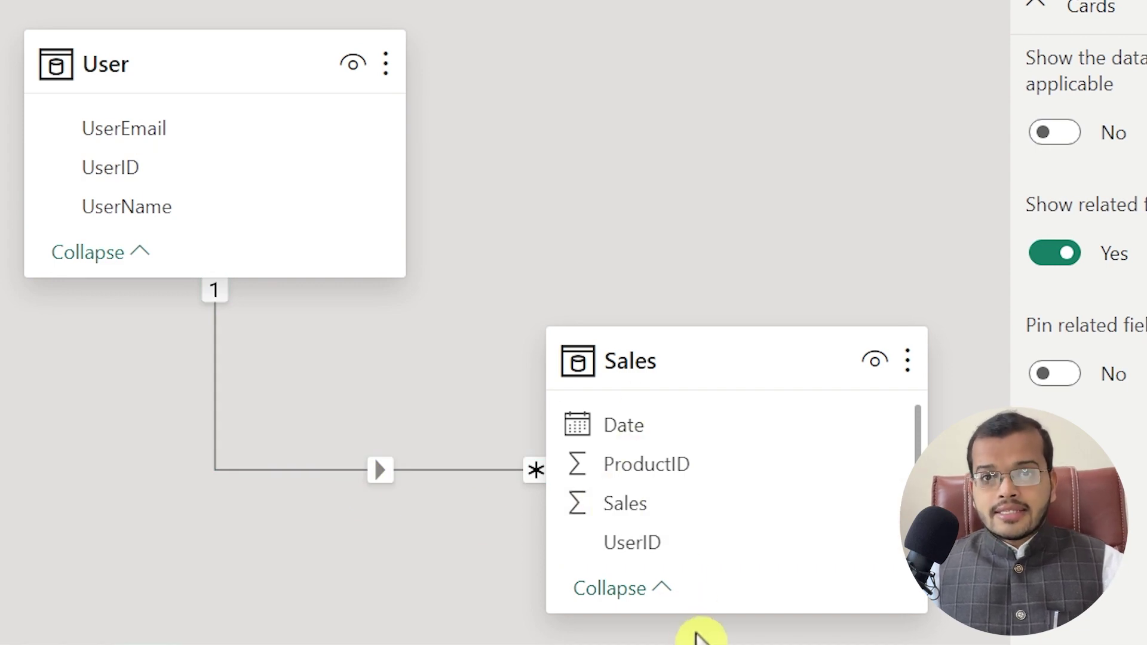
- Inspect the DAX formula of the Login measure in the Sales table from the report view
left_click(11, 174)
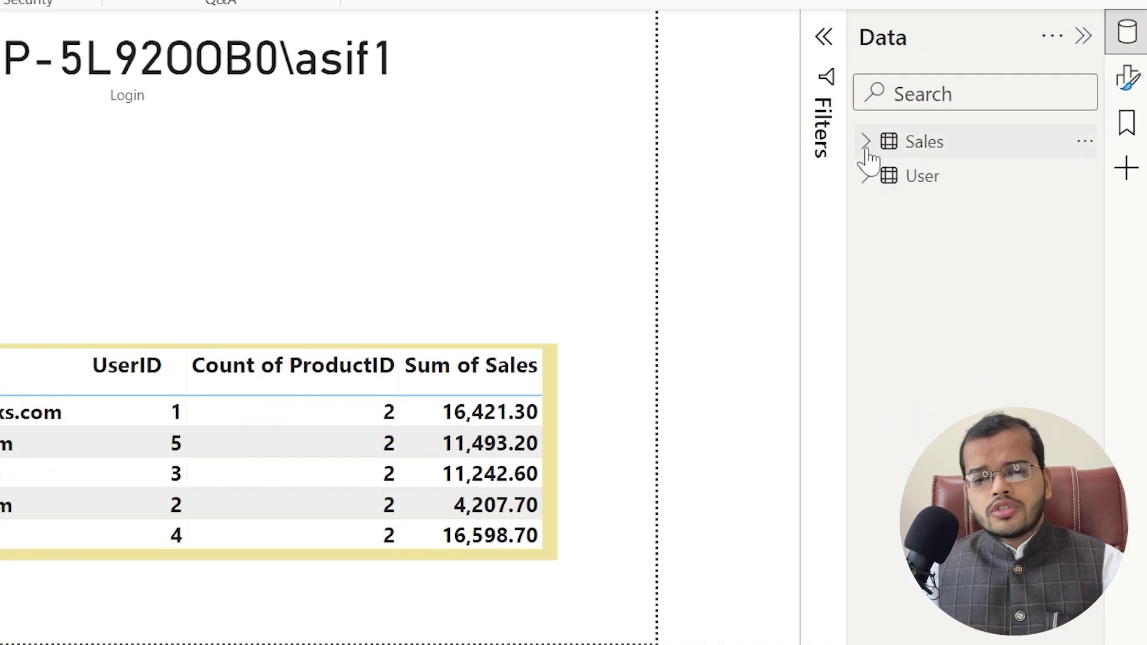
left_click(865, 143)
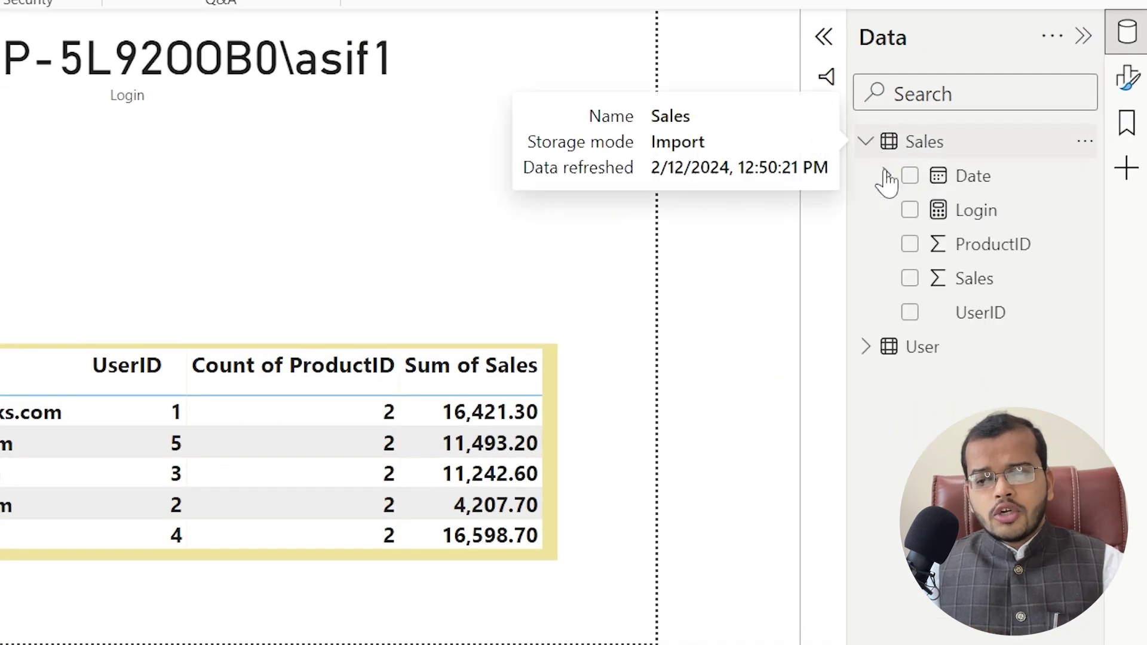
left_click(983, 215)
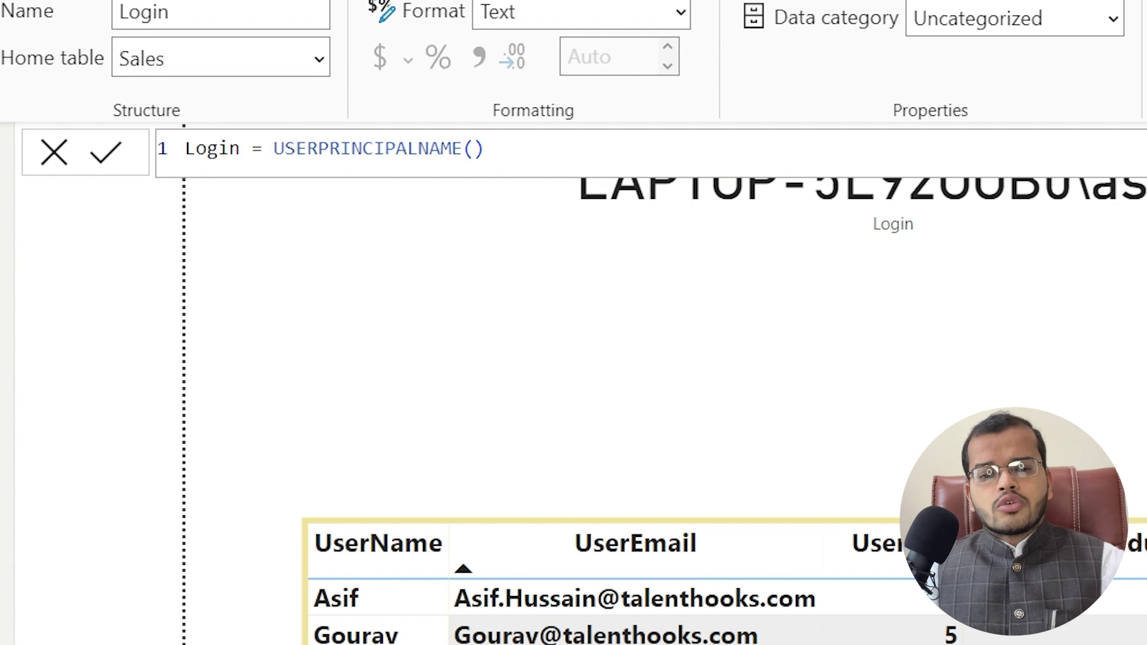
left_click_drag(273, 148, 487, 148)
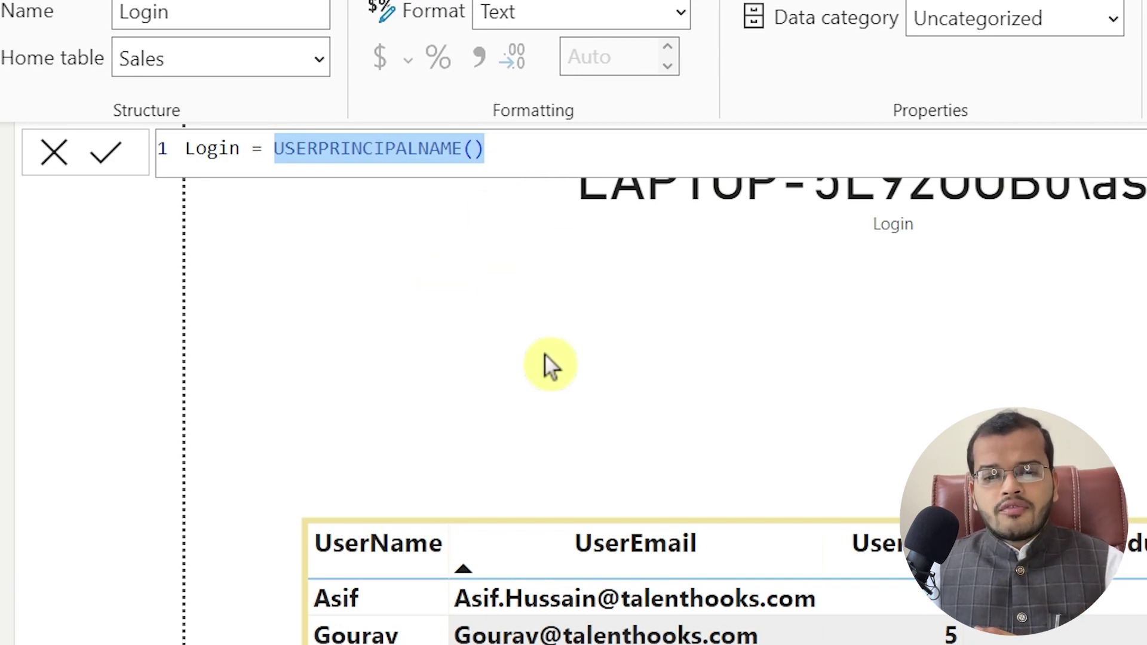
left_click(565, 329)
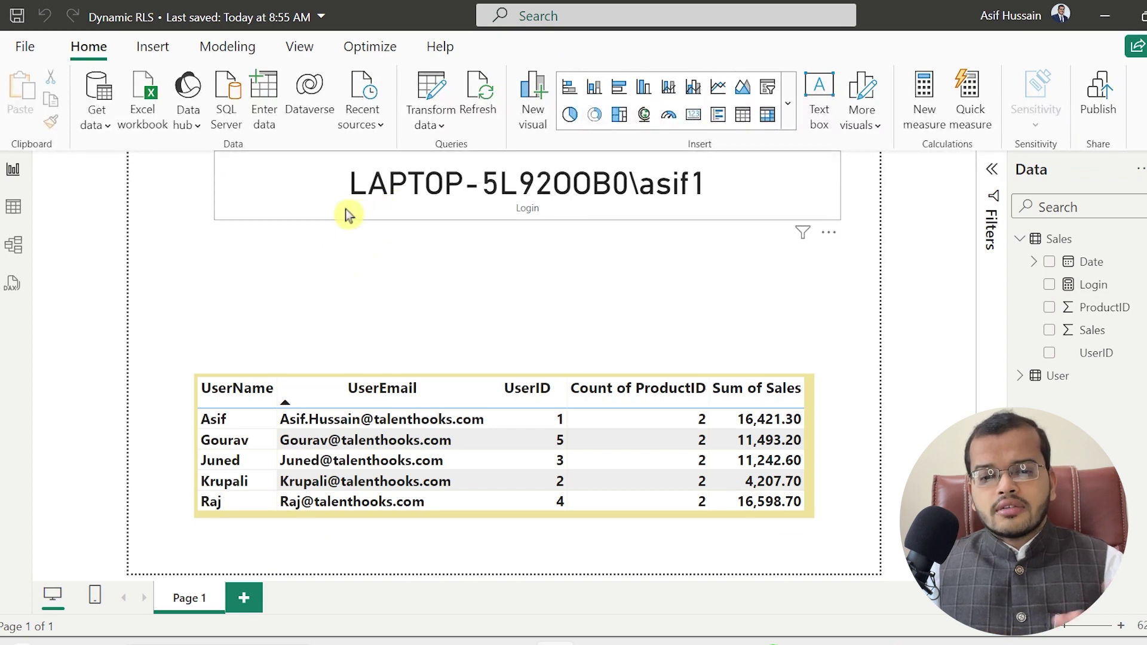
- Compare the Login card on the report page with the details of the signed-in account
left_click(349, 214)
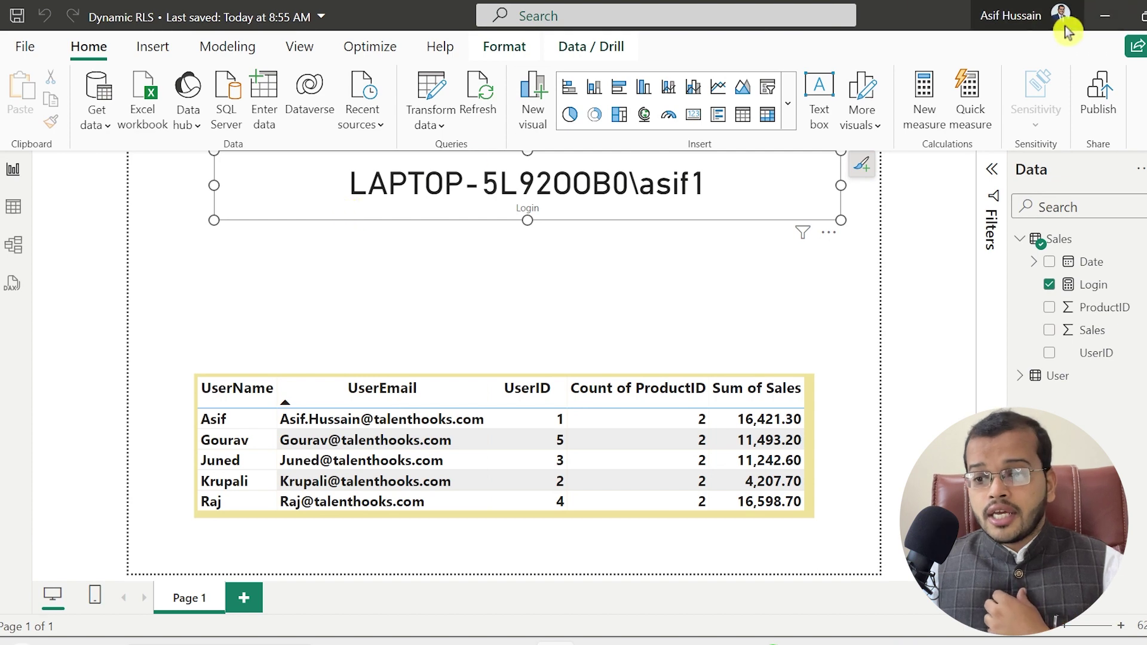
left_click(1039, 19)
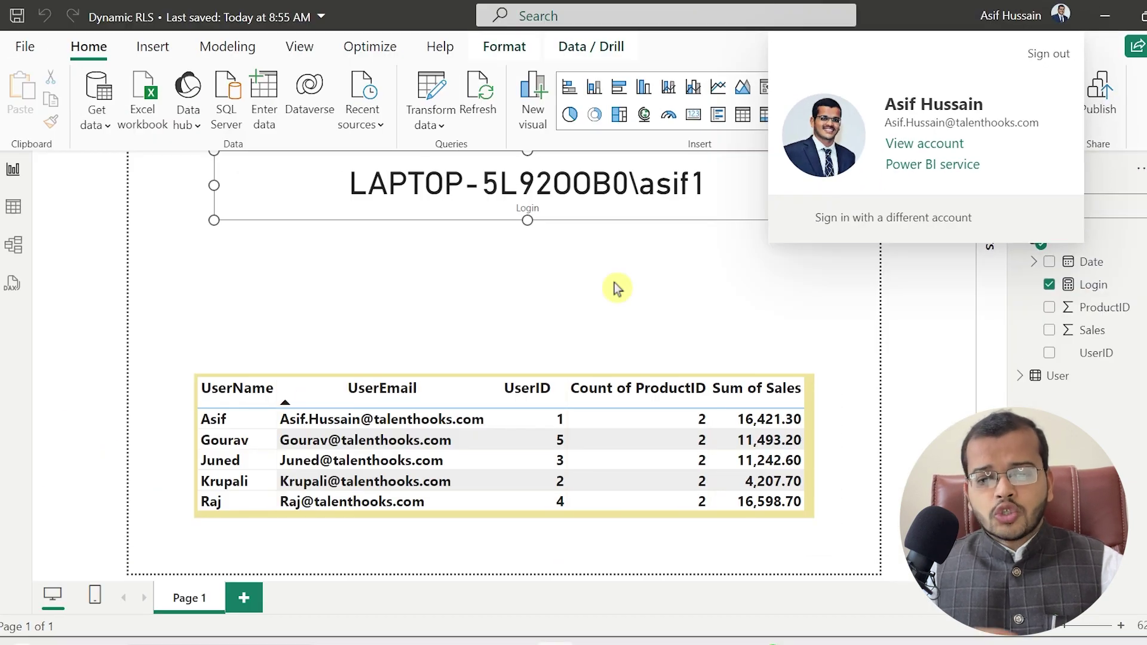
left_click(614, 308)
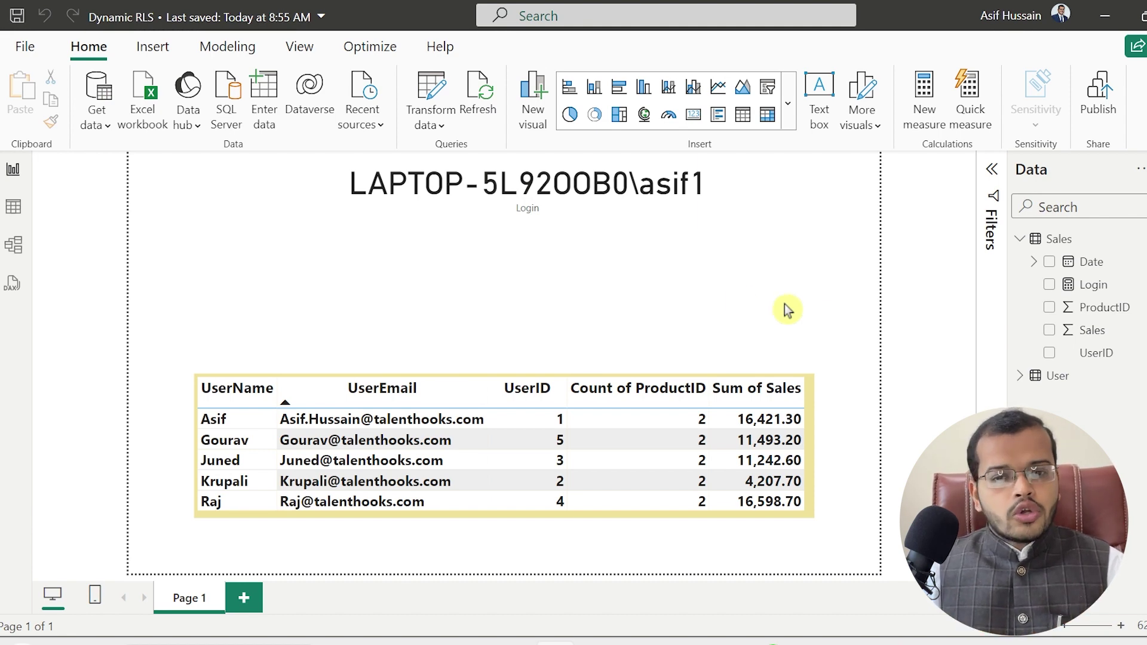
- Create a new security role and name it DRLS
left_click(248, 52)
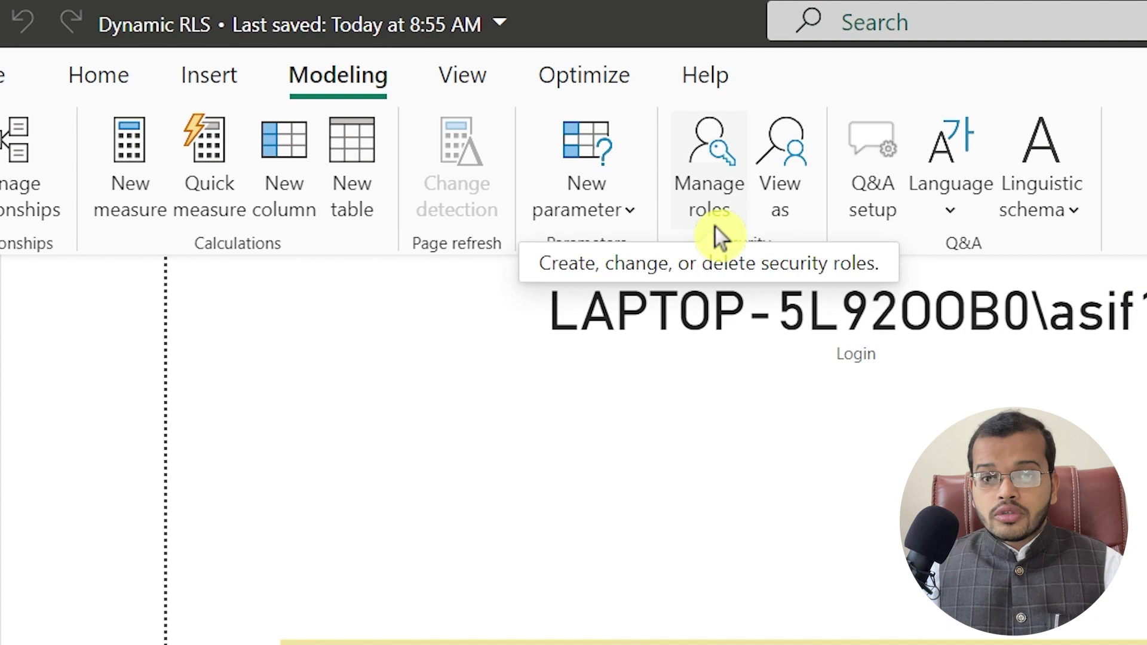
left_click(717, 230)
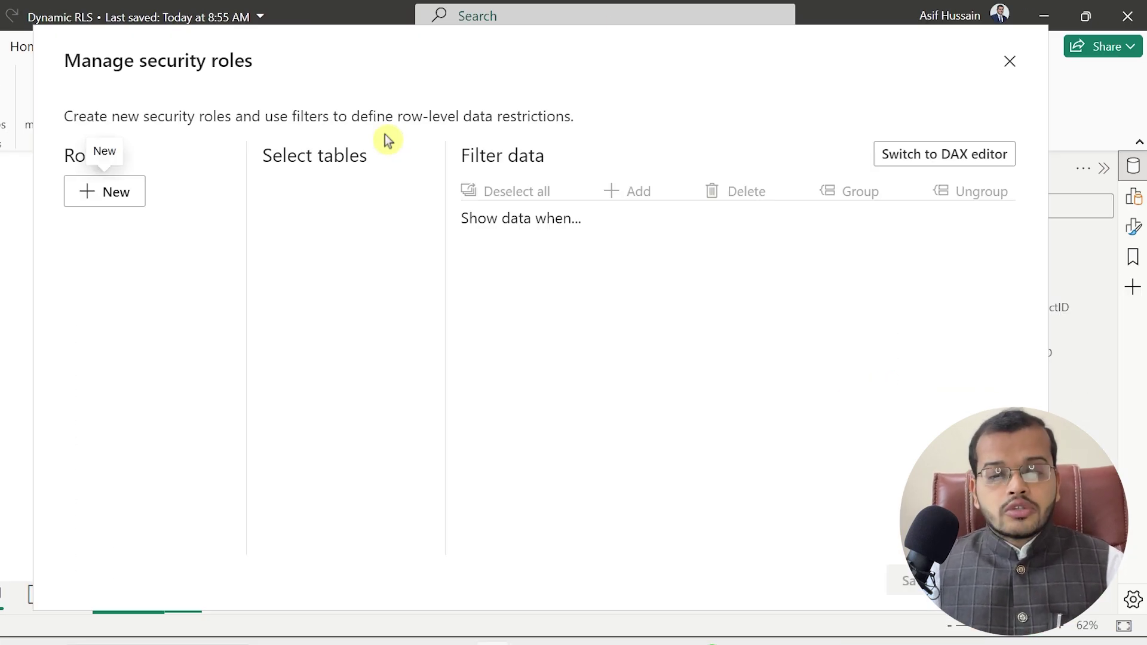
left_click(128, 192)
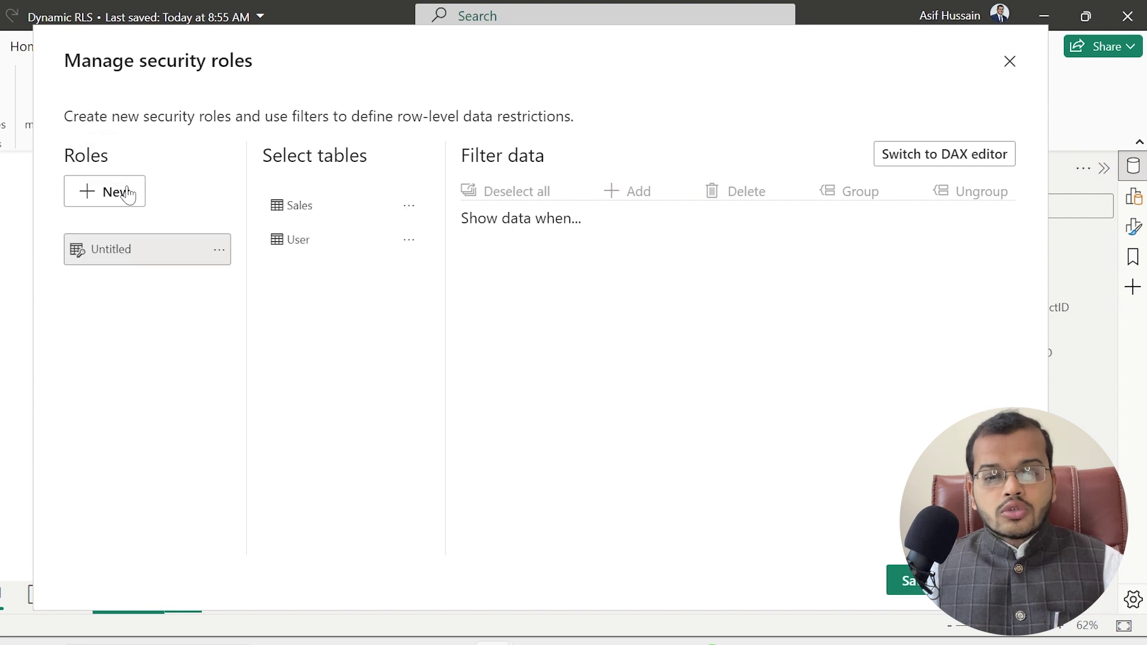
left_click(219, 252)
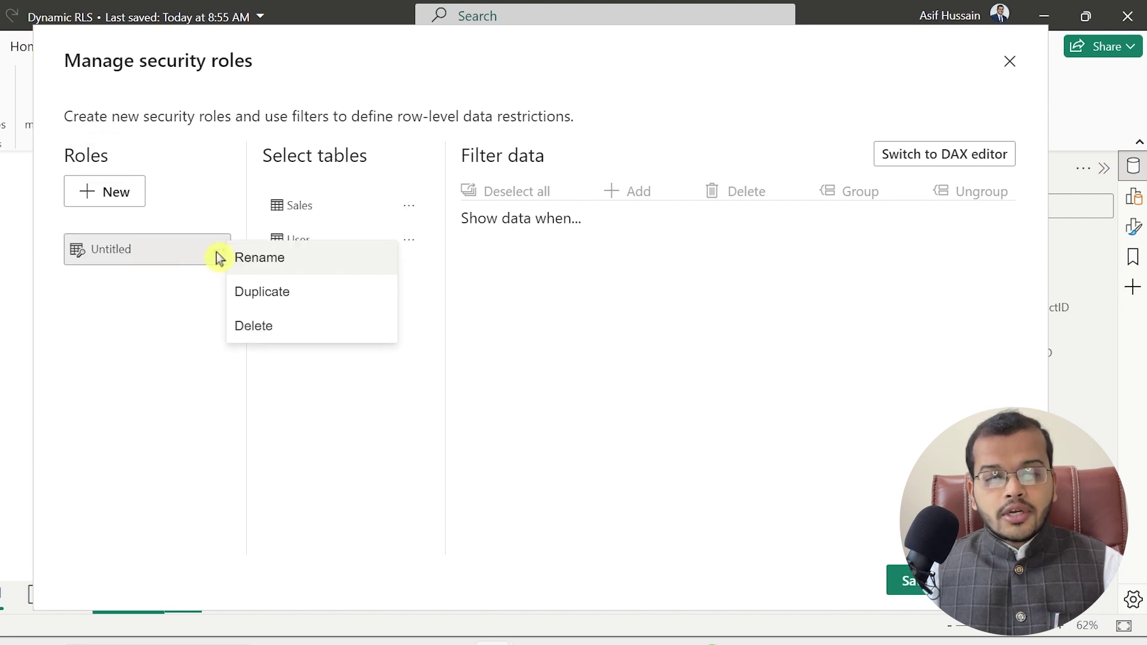
left_click(294, 264)
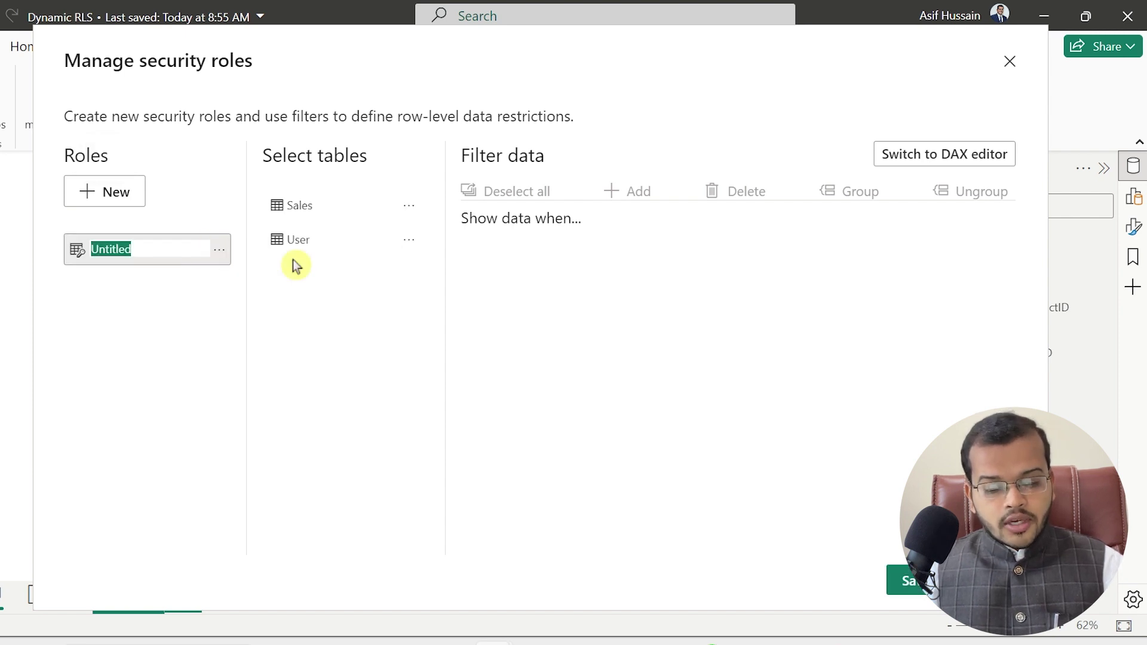
type("DRLS")
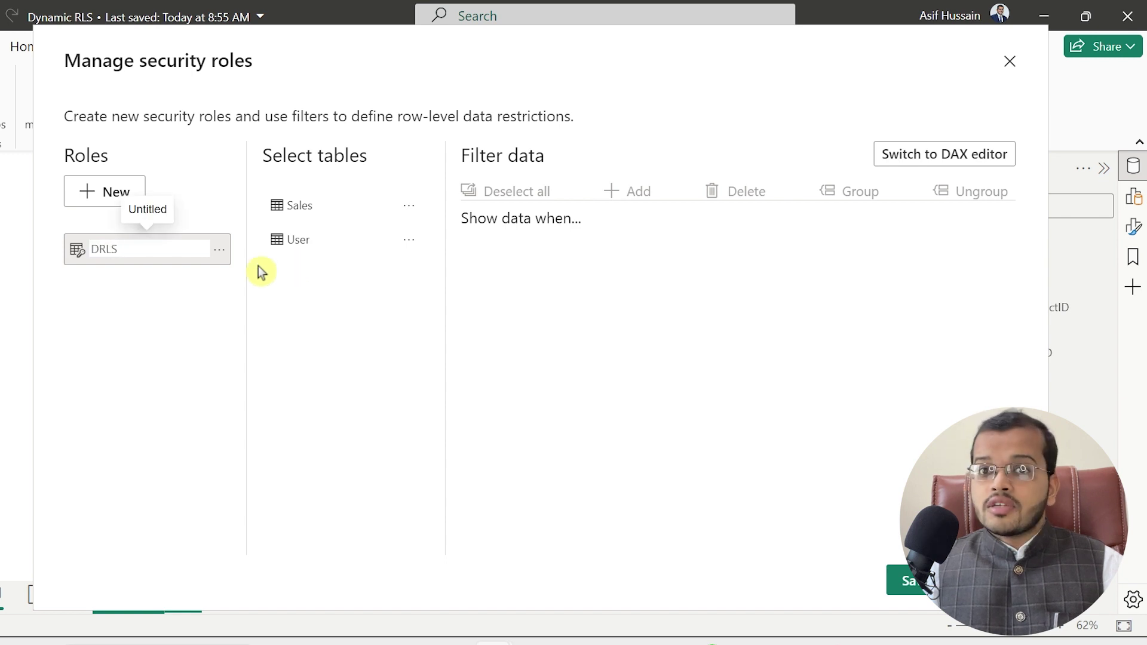
left_click(101, 334)
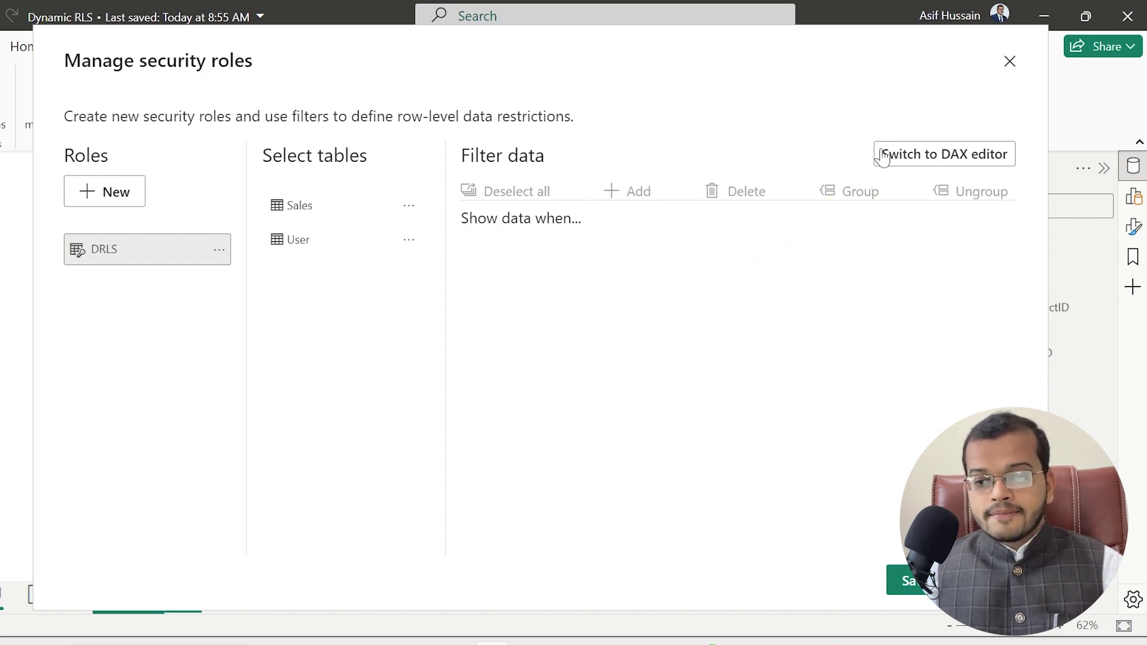
- Filter the User table for the DRLS role with the DAX expression [UserEmail]=USERPRINCIPALNAME()
left_click(419, 248)
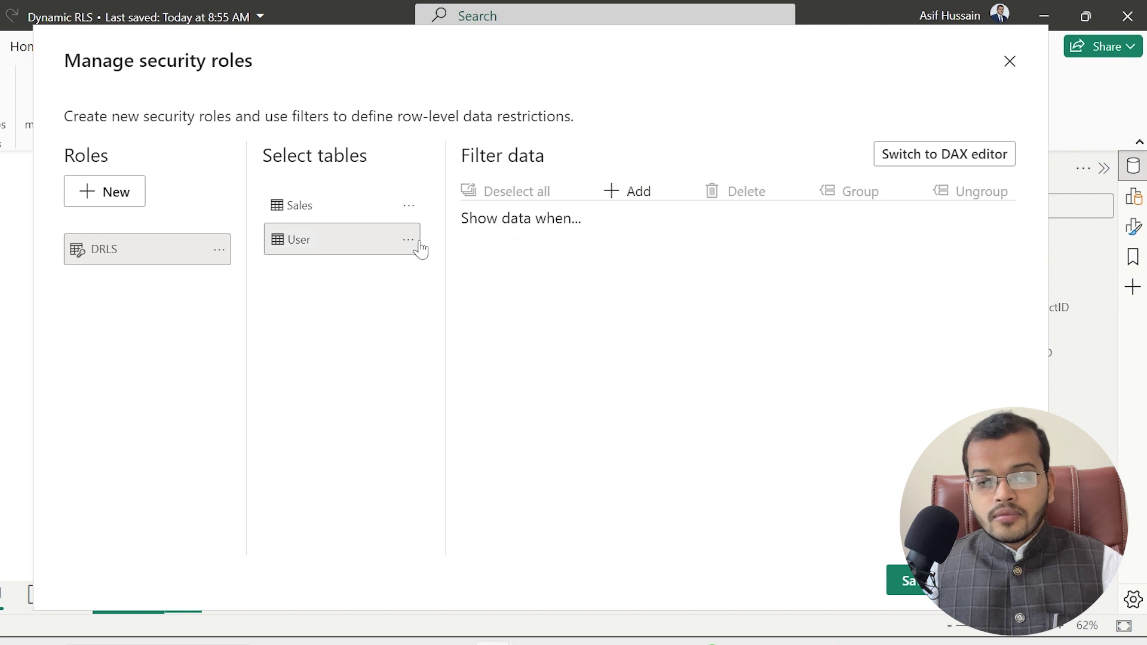
left_click(906, 156)
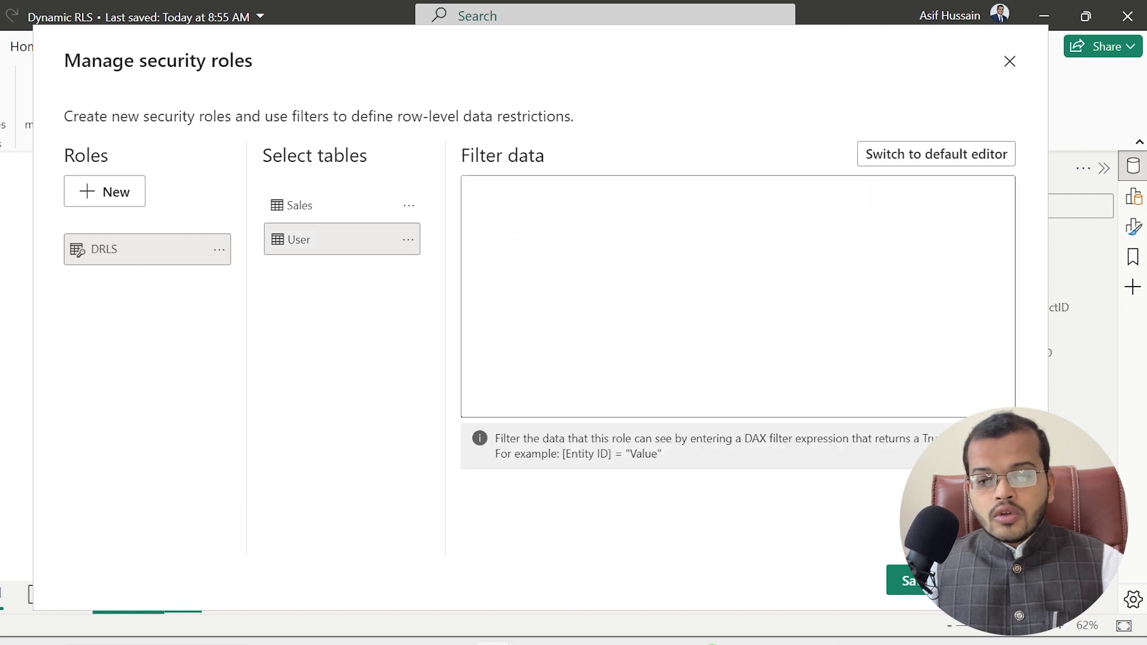
left_click(513, 195)
mouse_move(579, 51)
left_mouse_down()
mouse_move(536, 492)
mouse_move(571, 56)
left_mouse_up()
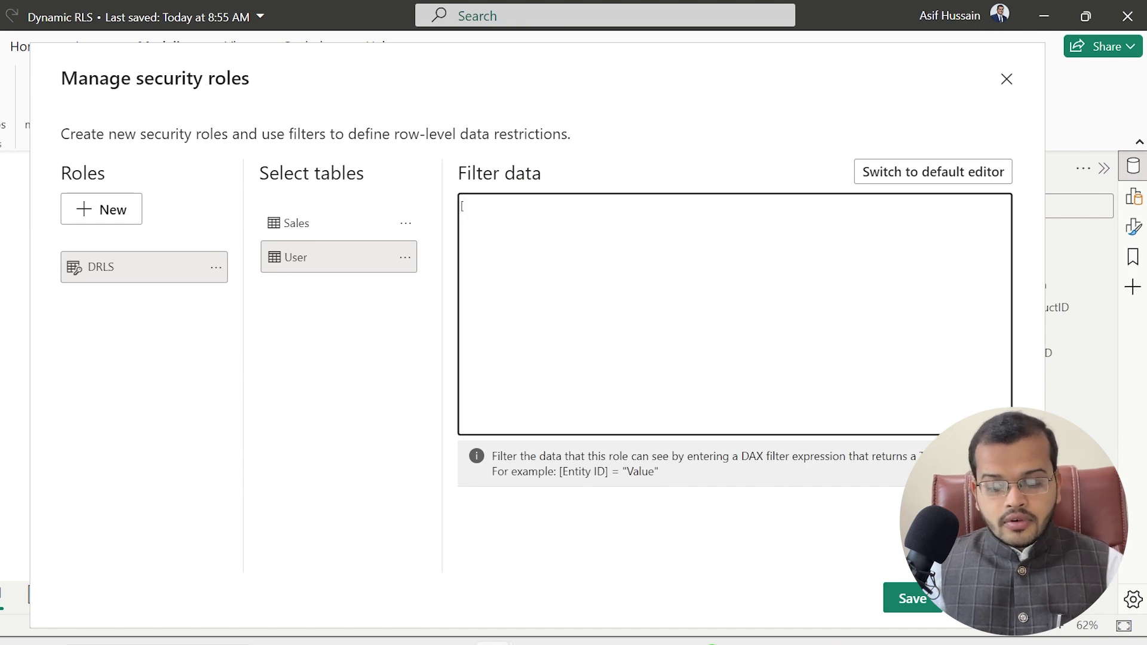
type("[USER EMIAL")
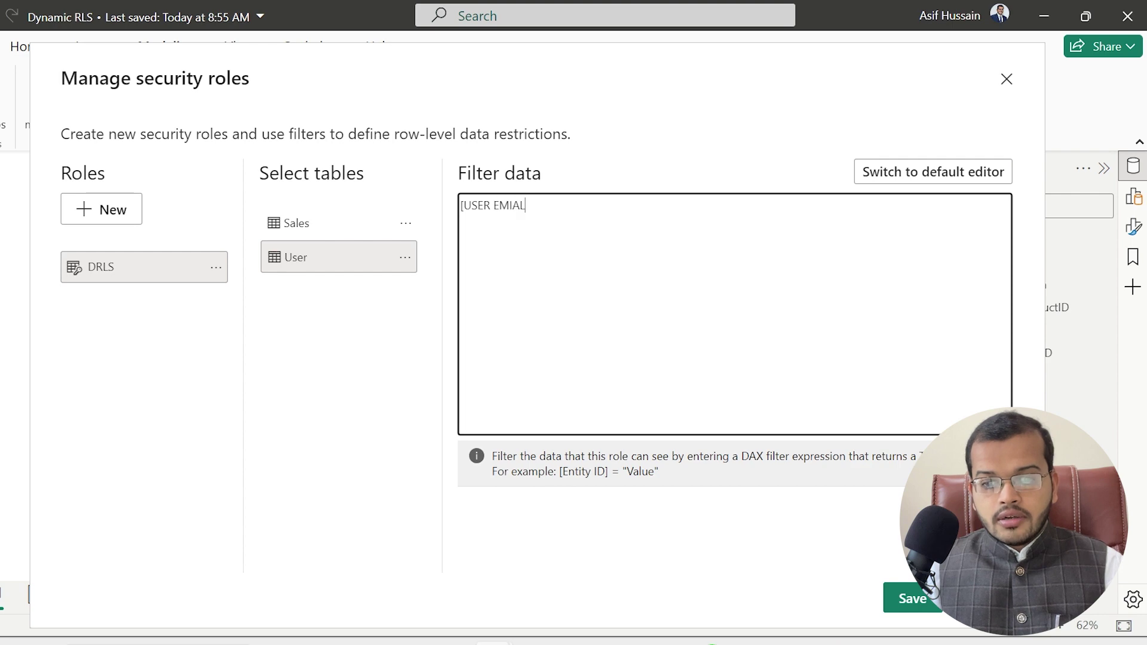
key("BackSpace")
key("BackSpace")
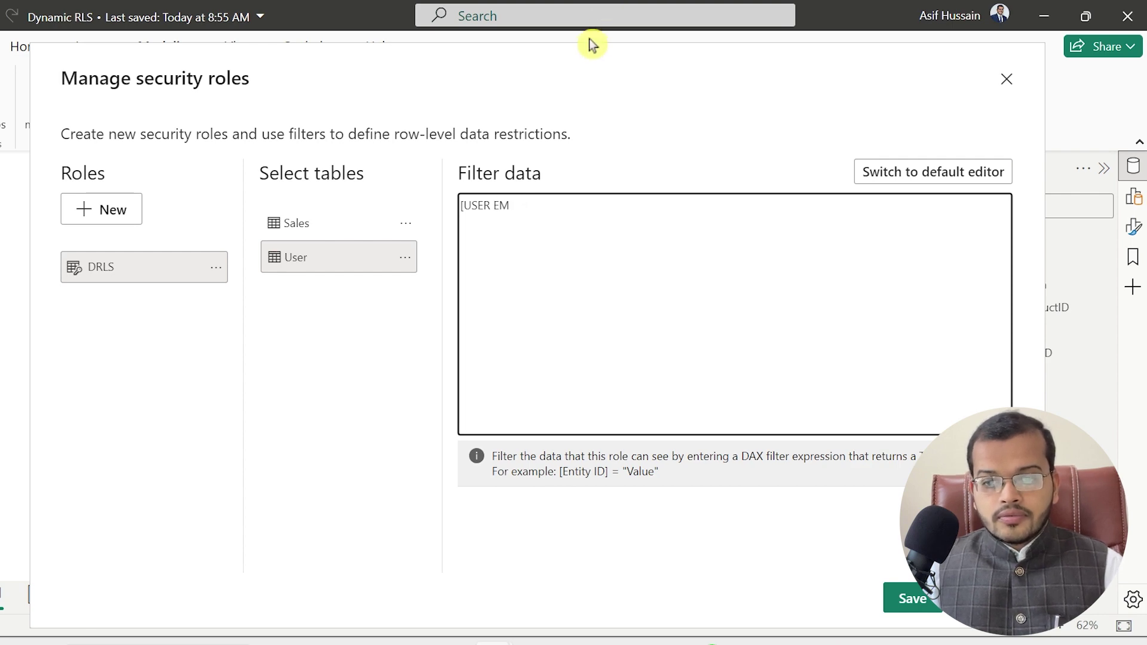
left_click_drag(583, 56, 578, 102)
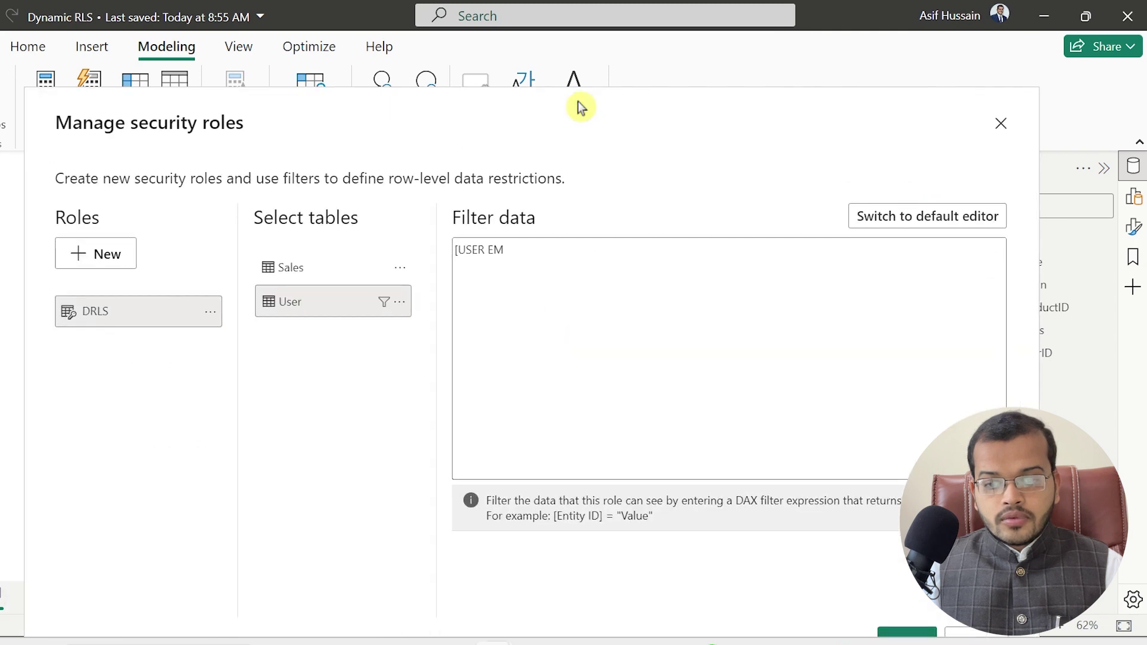
left_click(504, 250)
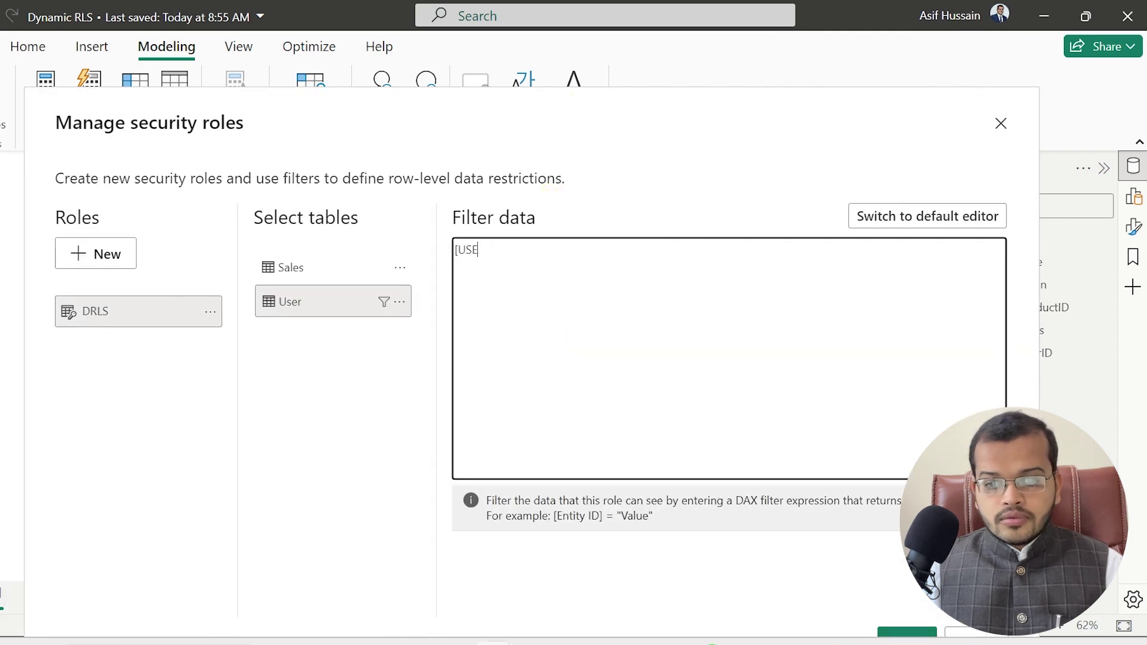
type("rEmail]=")
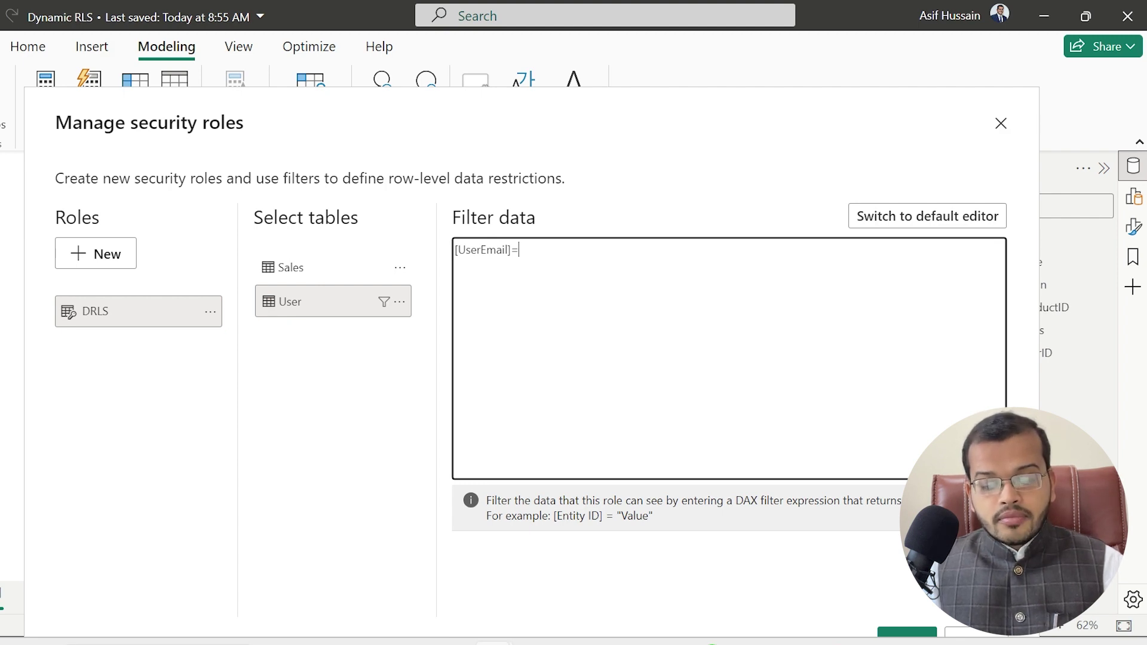
type("USERPR")
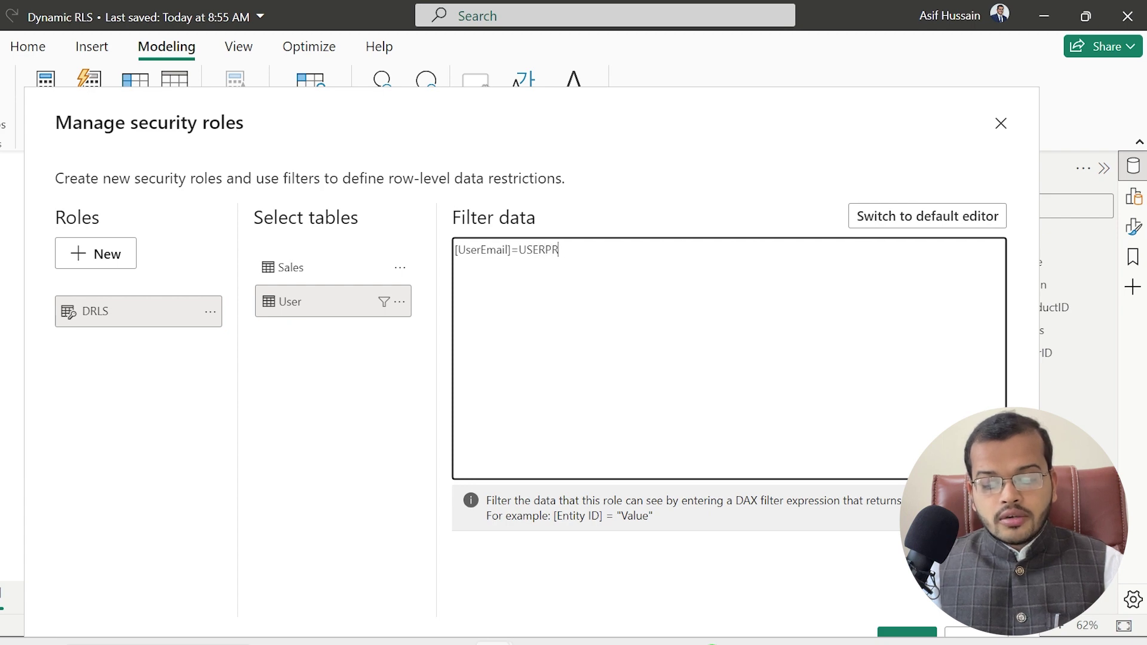
type("INCIPALNAM")
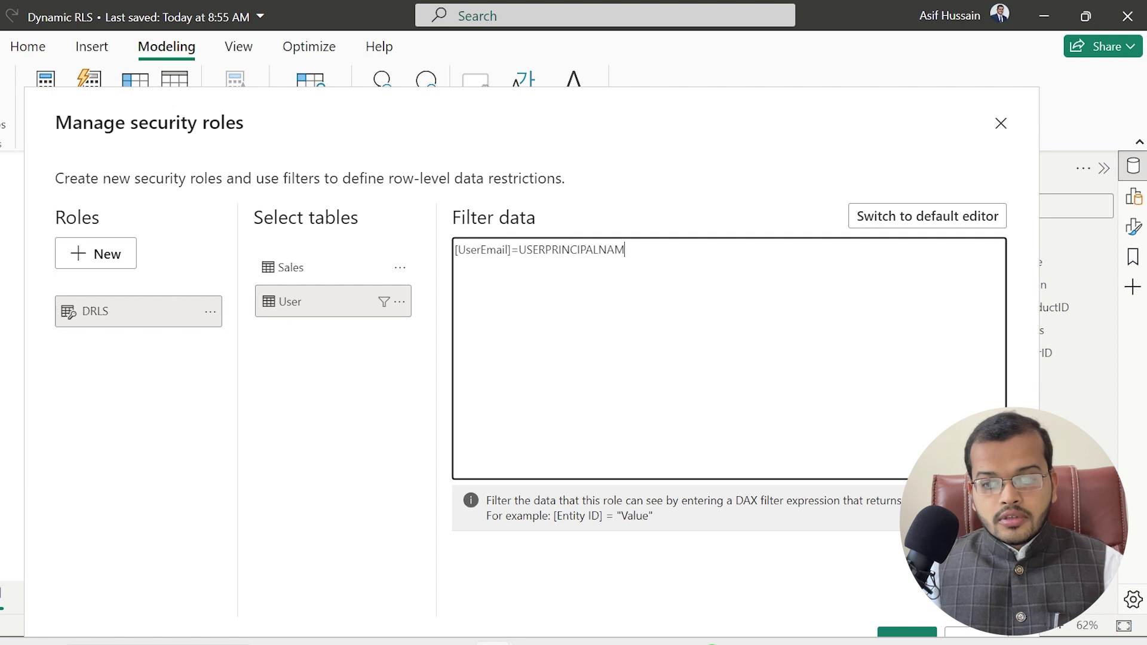
type("E()")
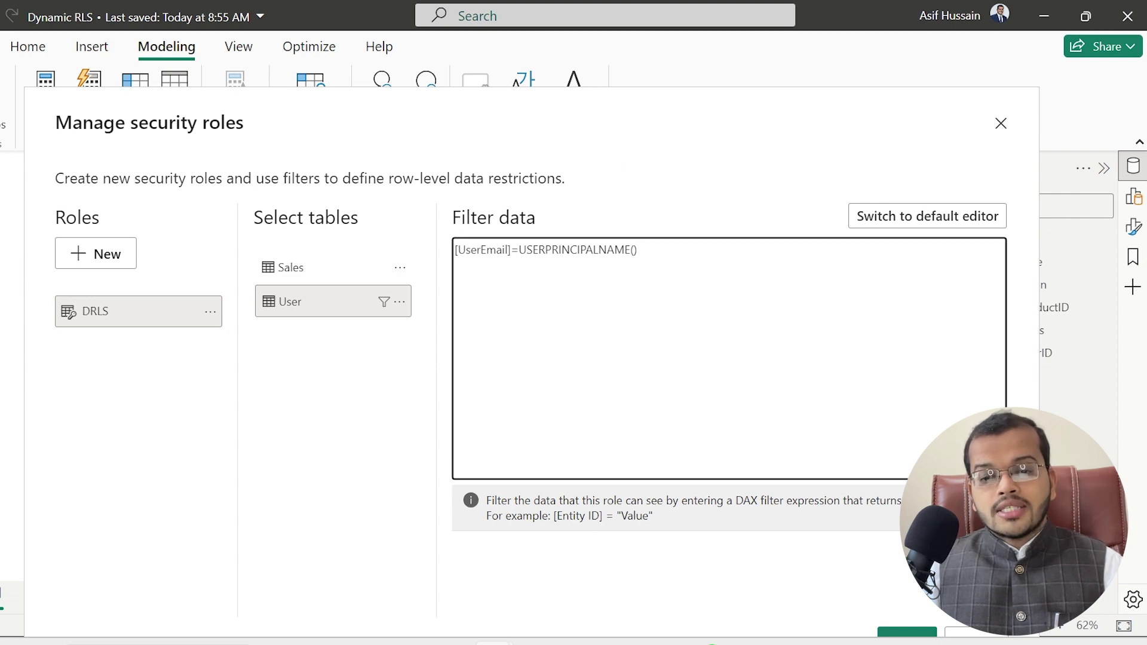
- Examine the USERPRINCIPALNAME() part and the complete filter expression of the User table
key("shift+Right")
key("shift+Right")
key("shift+Right")
key("shift+Right")
key("shift+Right")
key("shift+Right")
key("shift+Right")
key("shift+Right")
key("shift+Right")
key("shift+Right")
key("shift+Right")
key("shift+Right")
key("shift+Right")
key("shift+Right")
key("shift+Right")
key("shift+Right")
key("shift+Right")
key("shift+Right")
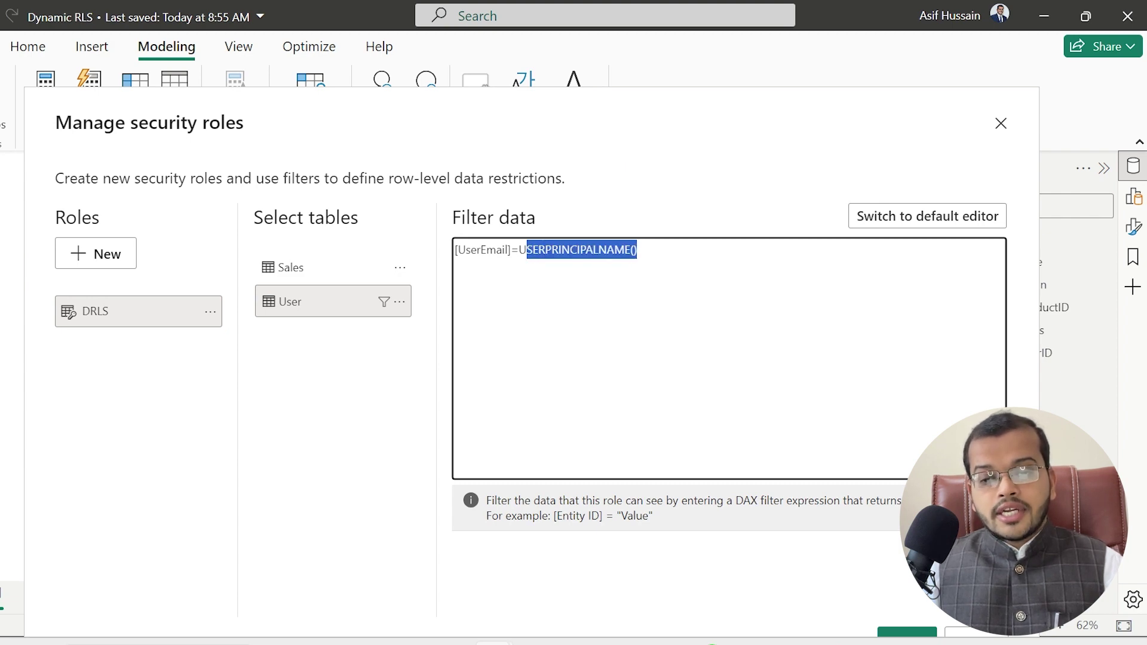
key("Right")
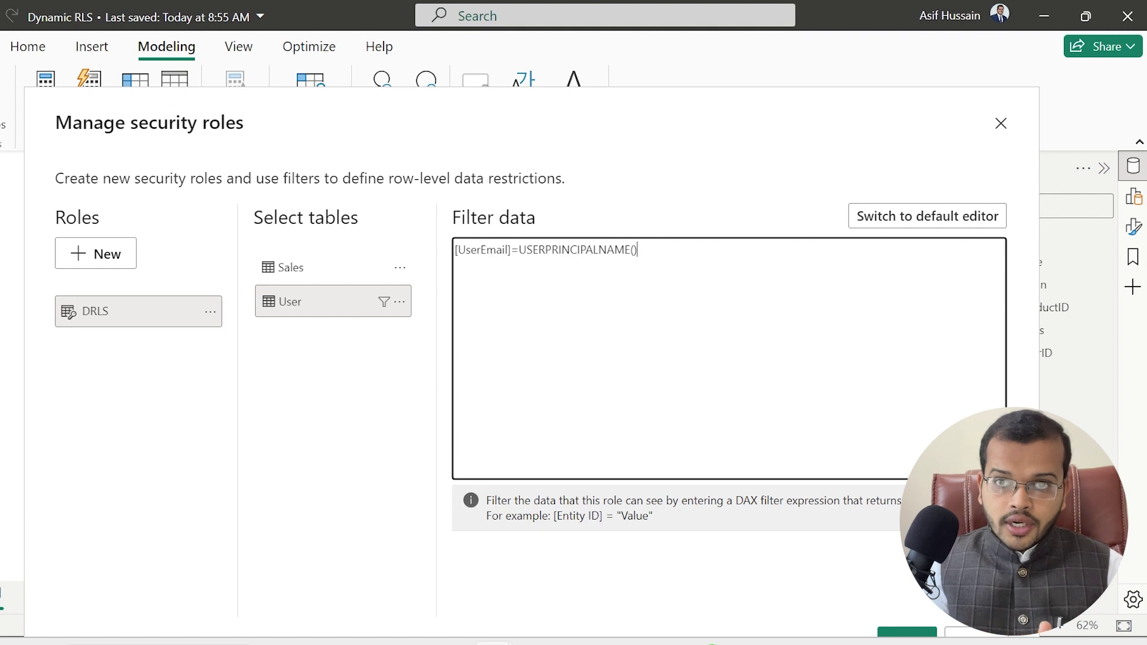
key("ctrl+a")
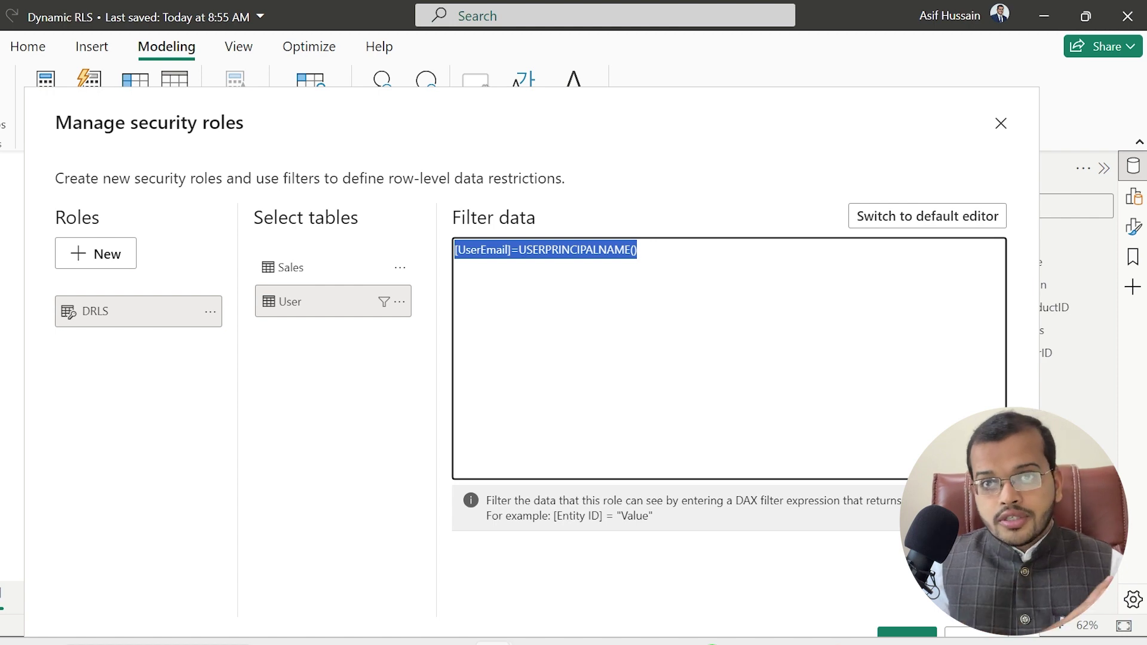
key("Right")
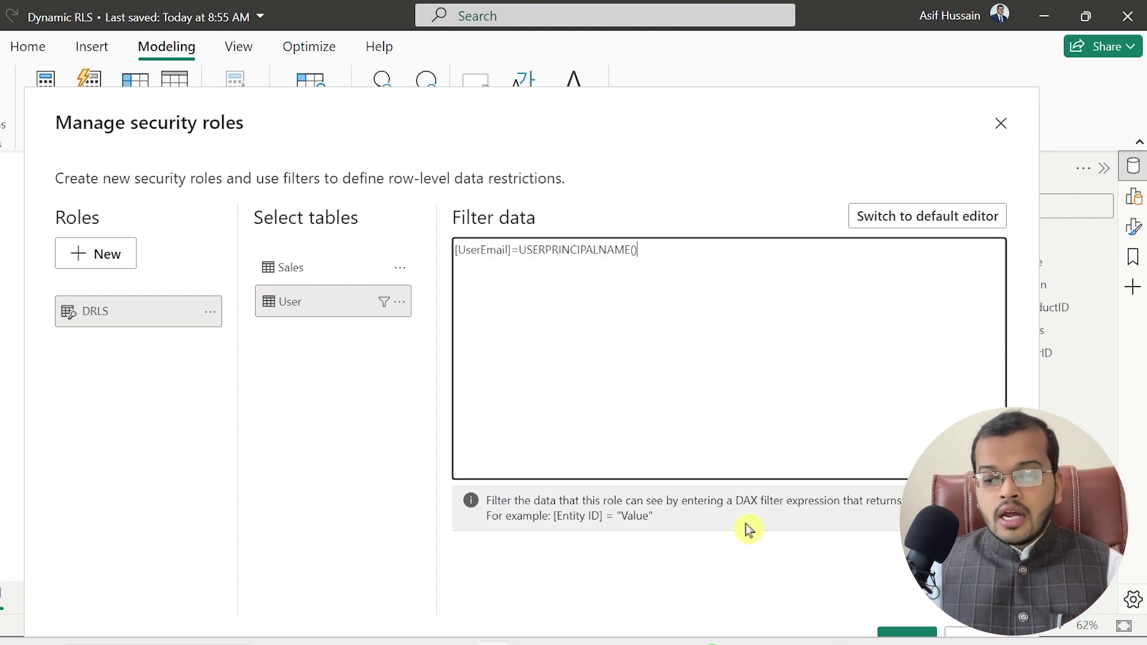
- Save the DRLS security role with its User table filter
left_click(798, 142)
scroll(797, 142, "down", 1)
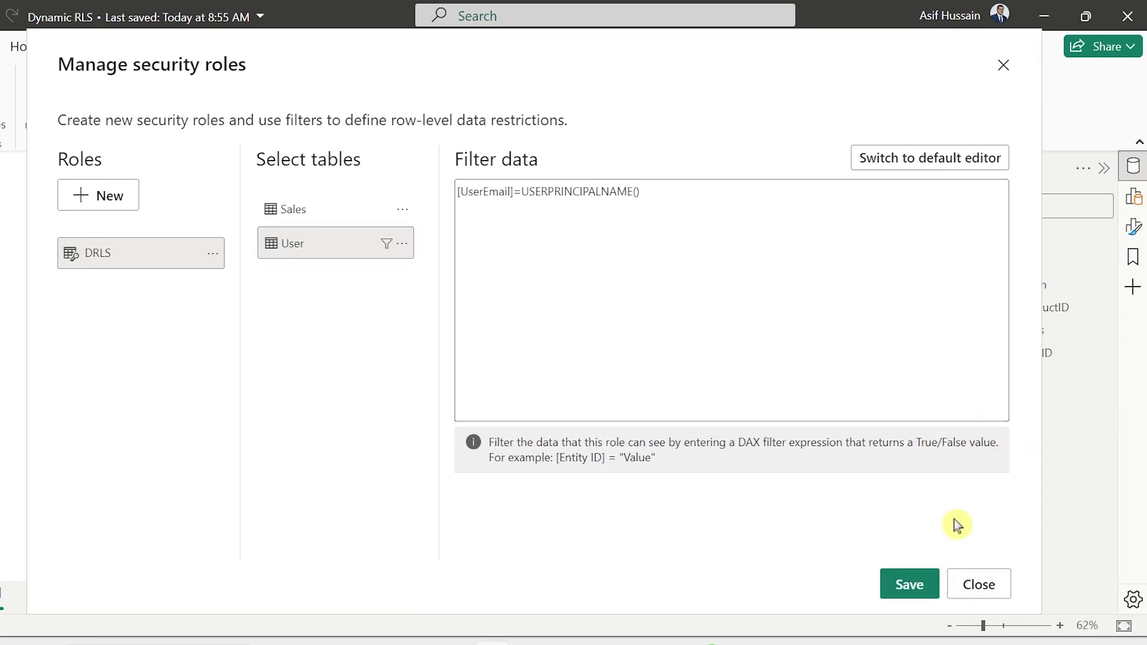
left_click(906, 586)
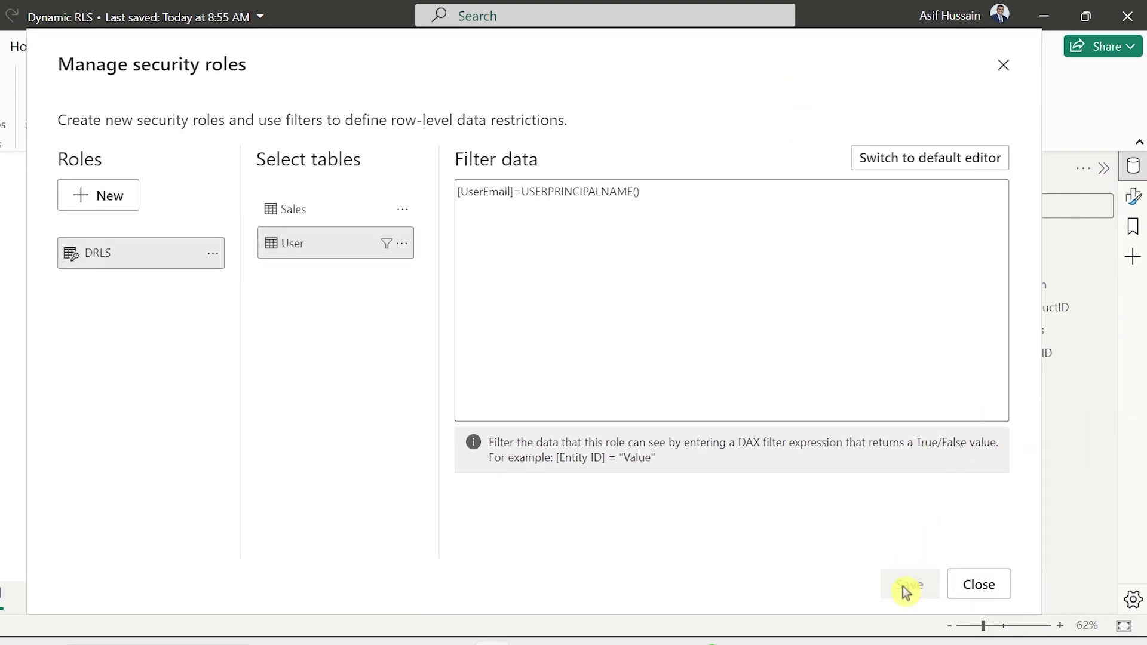
- Close the security roles dialog and preview the report as the DRLS role, ending the preview after checking the sales table
left_click(977, 586)
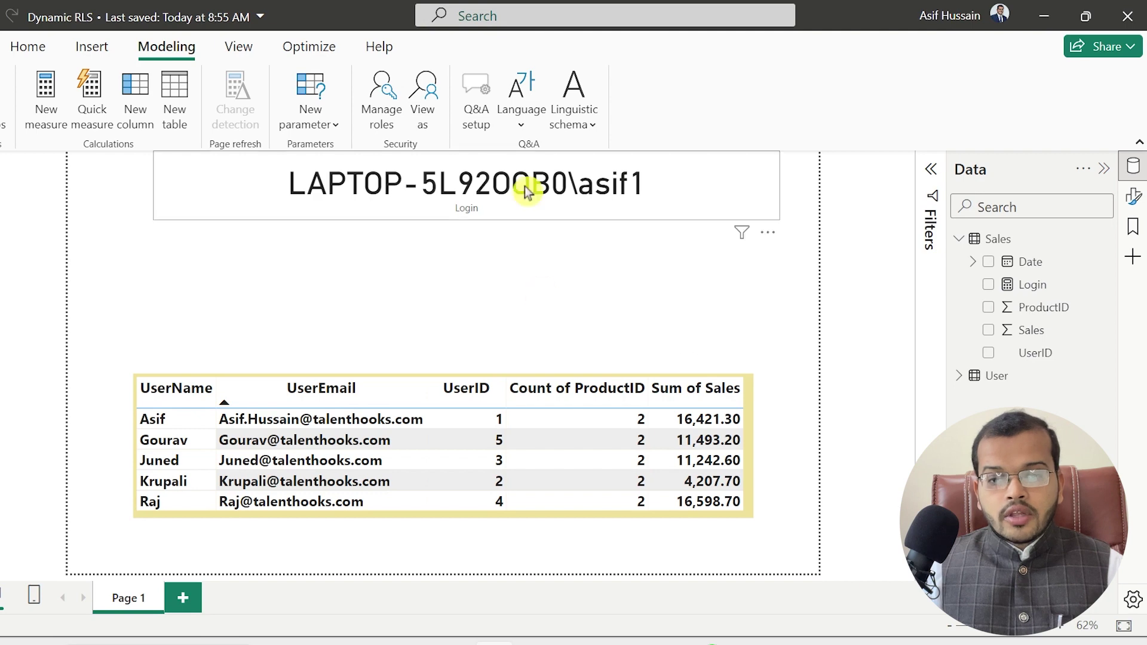
left_click(428, 113)
left_click(407, 259)
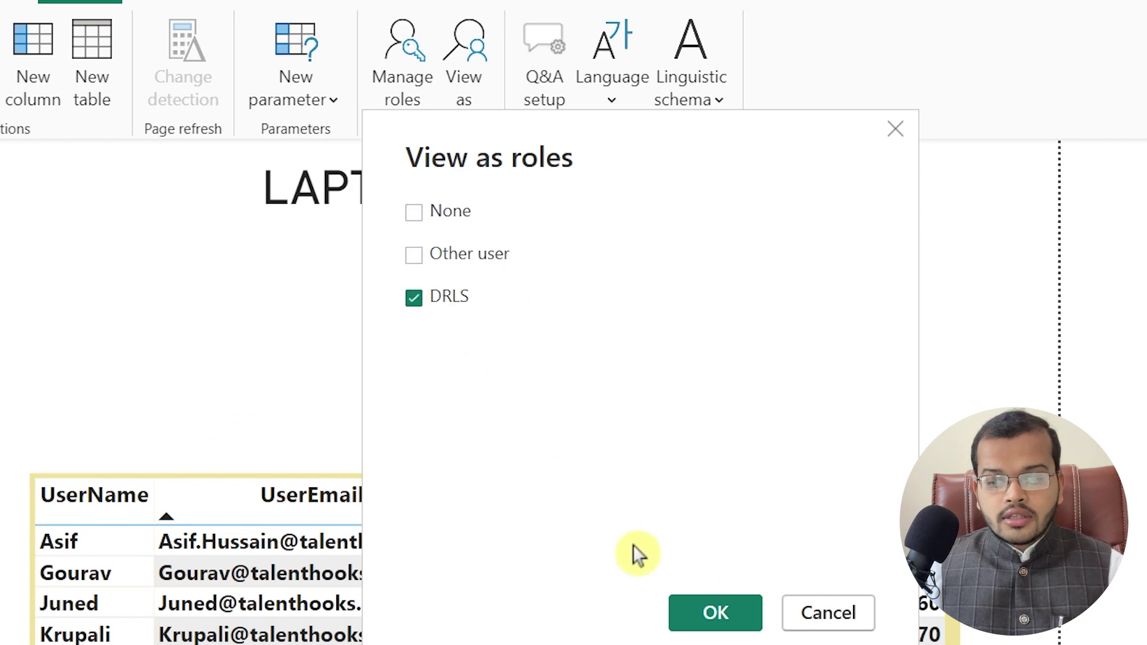
left_click(726, 625)
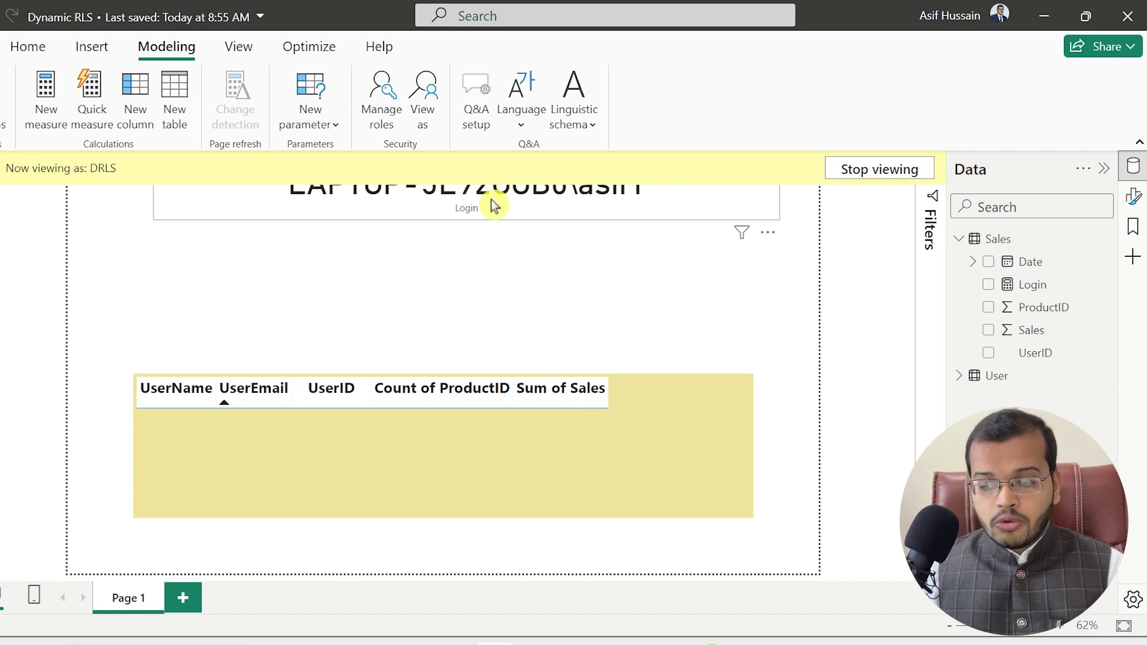
left_click(881, 170)
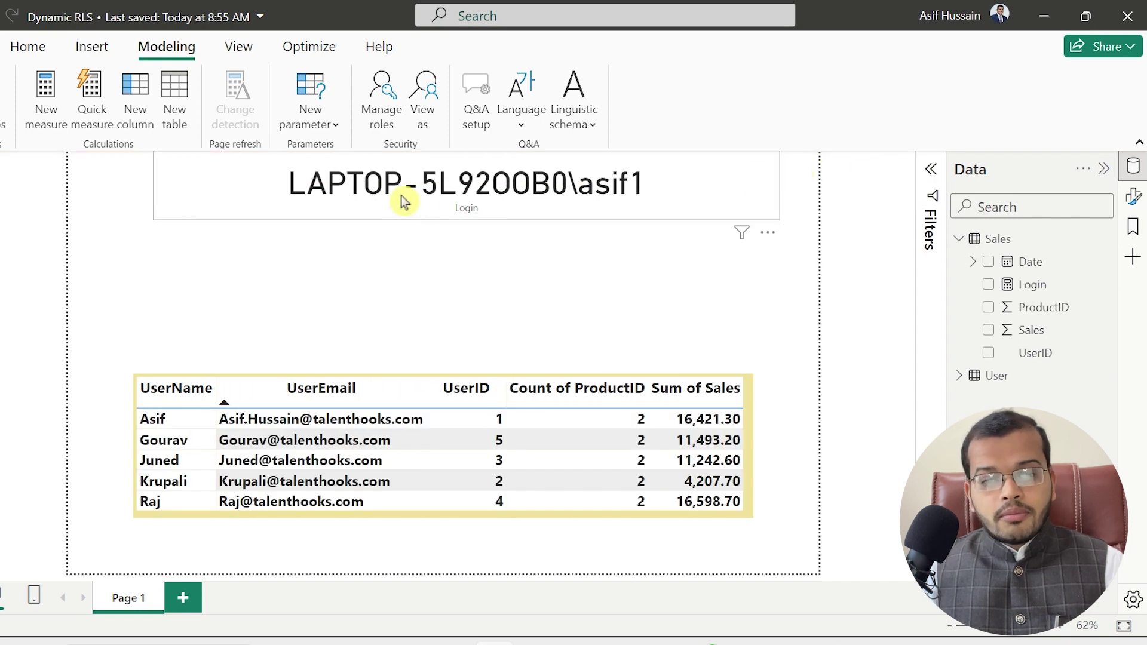
- Save the report changes and publish the report to the Dynamic RLS workspace
left_click(11, 48)
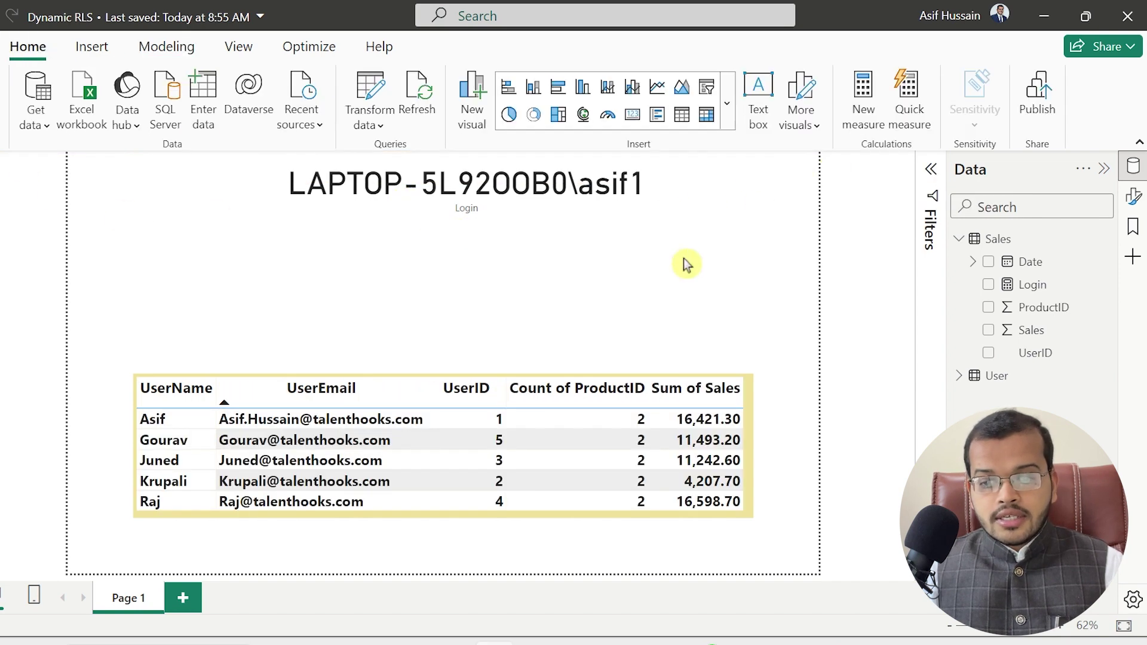
left_click(1040, 102)
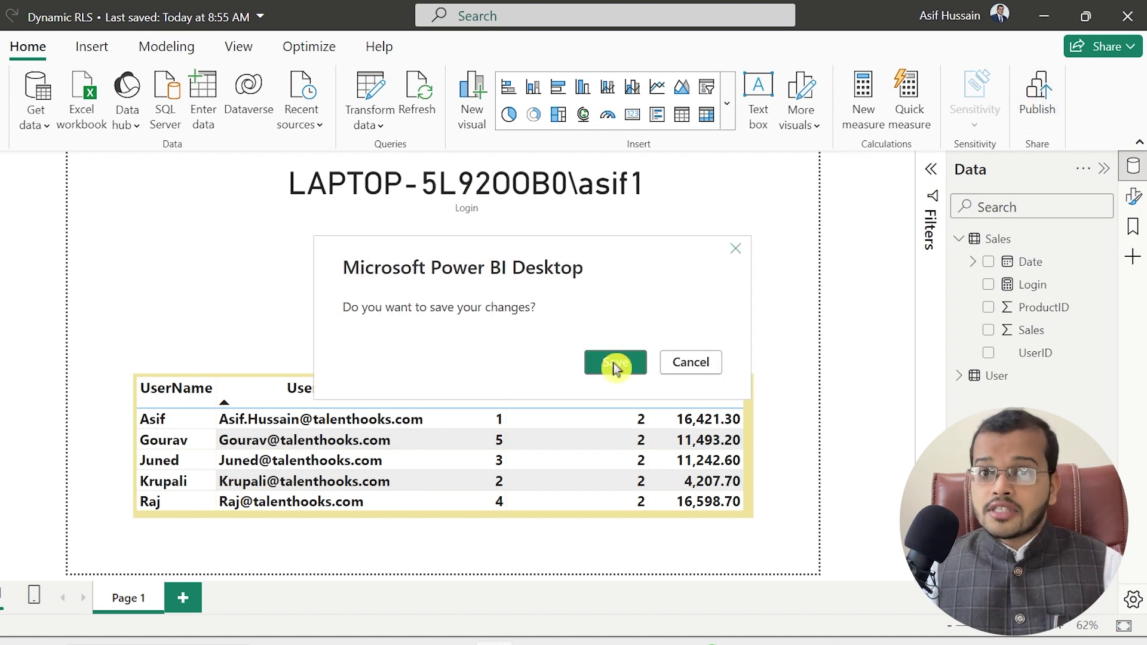
left_click(615, 363)
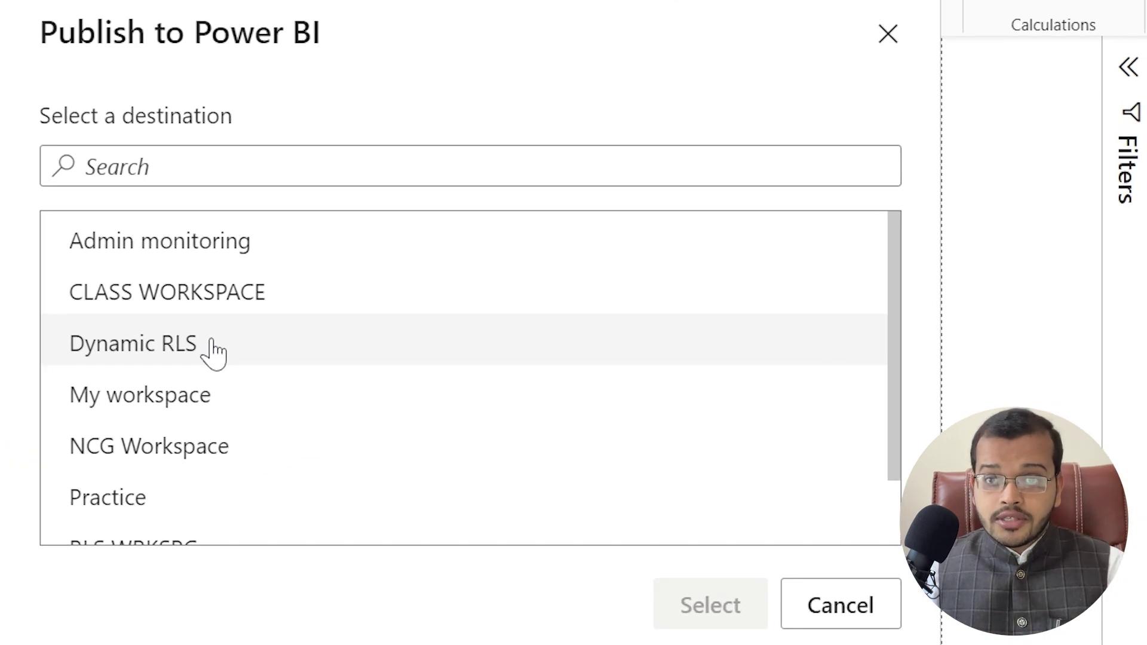
left_click(207, 360)
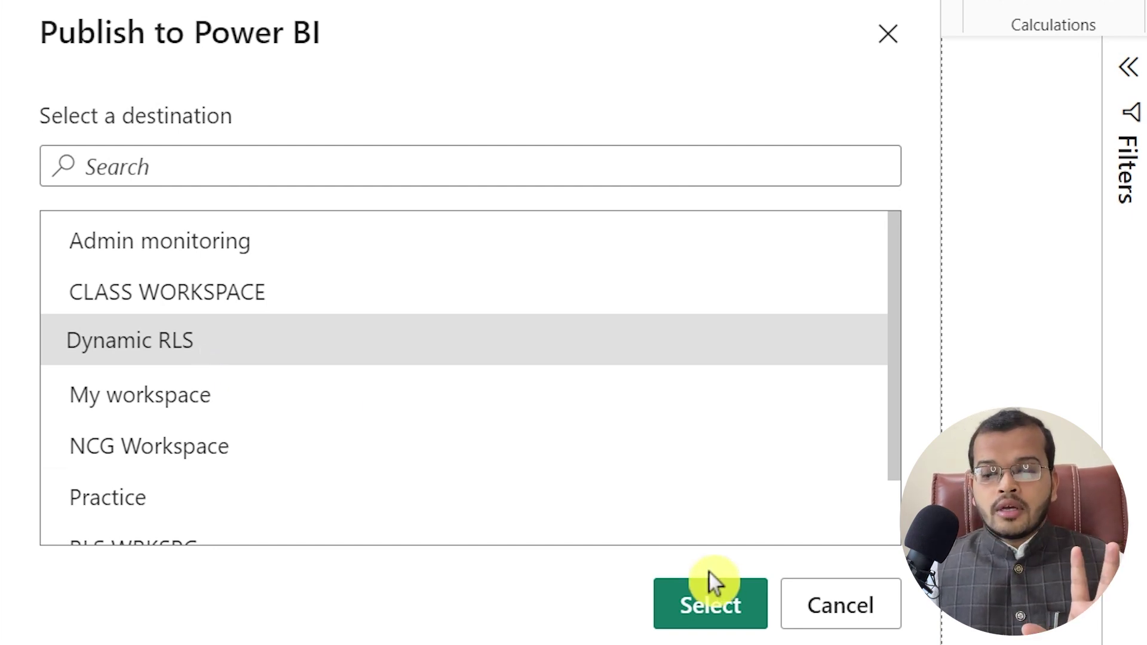
left_click(712, 602)
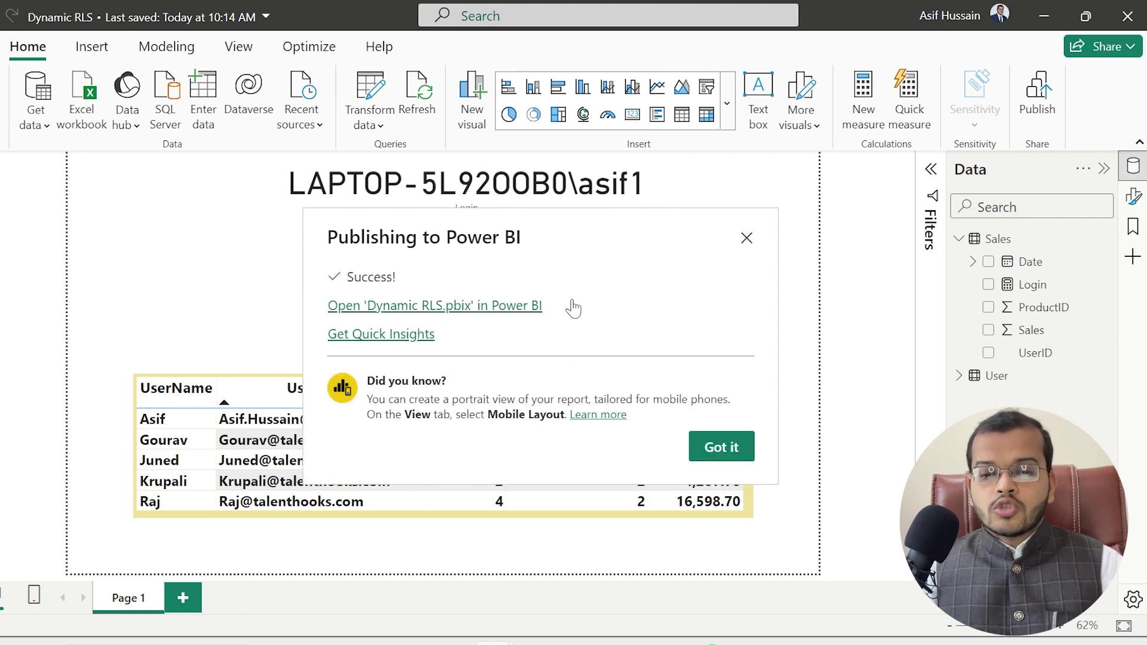
left_click(722, 447)
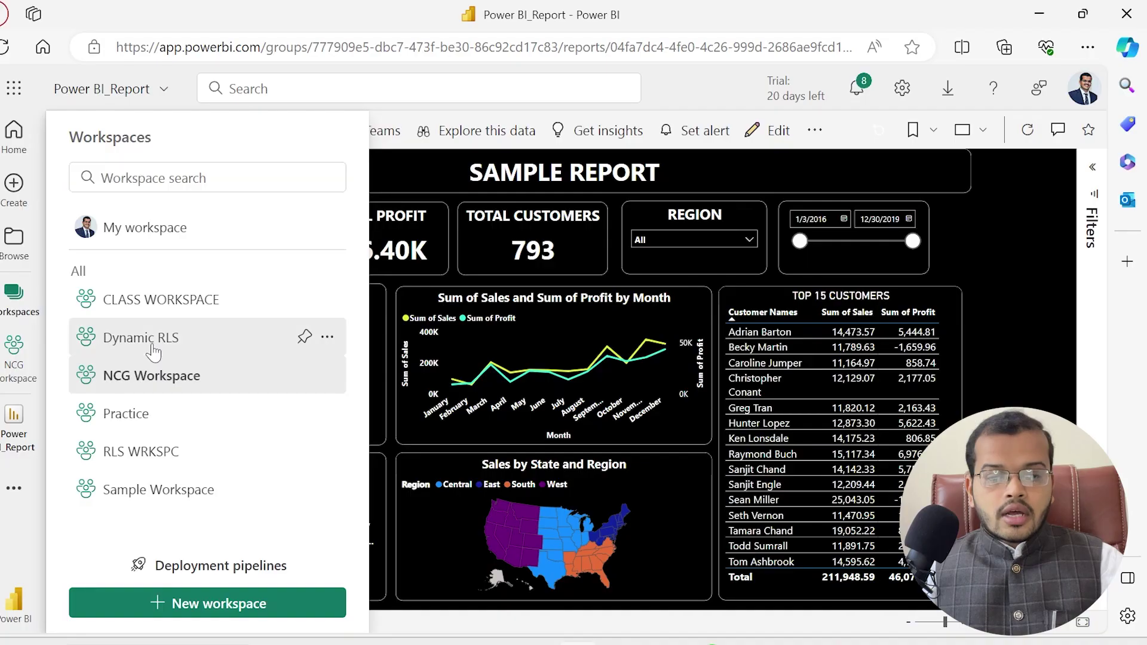
- In the Power BI service in the browser, open the security settings of the Dynamic RLS semantic model in the Dynamic RLS workspace
left_click(153, 345)
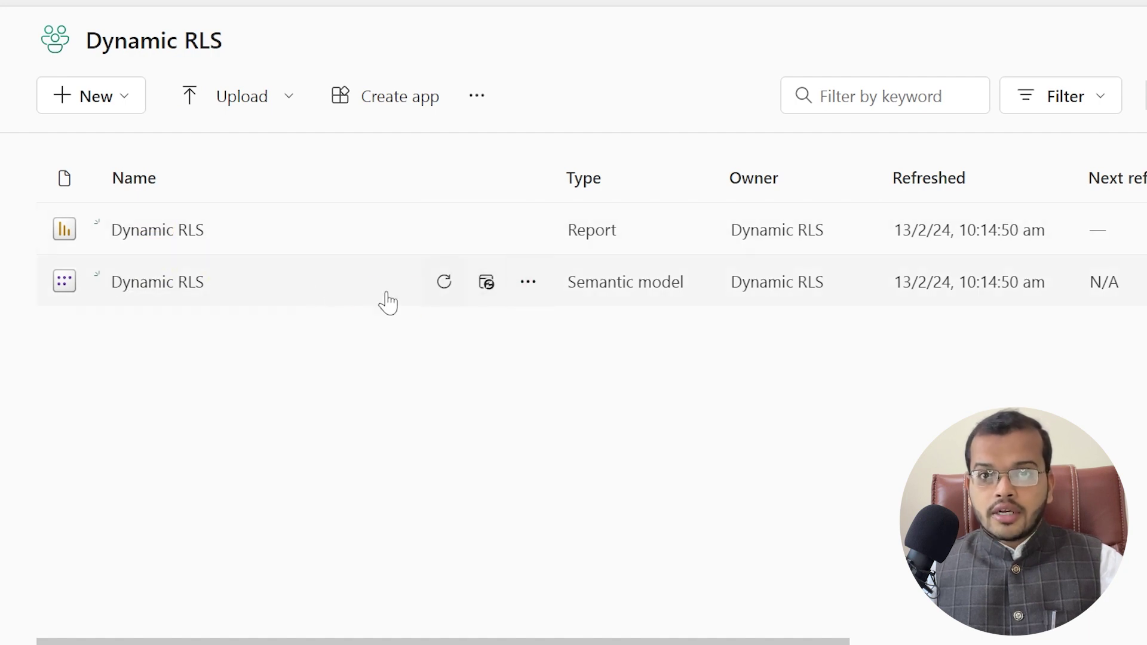
left_click(527, 287)
left_click(538, 347)
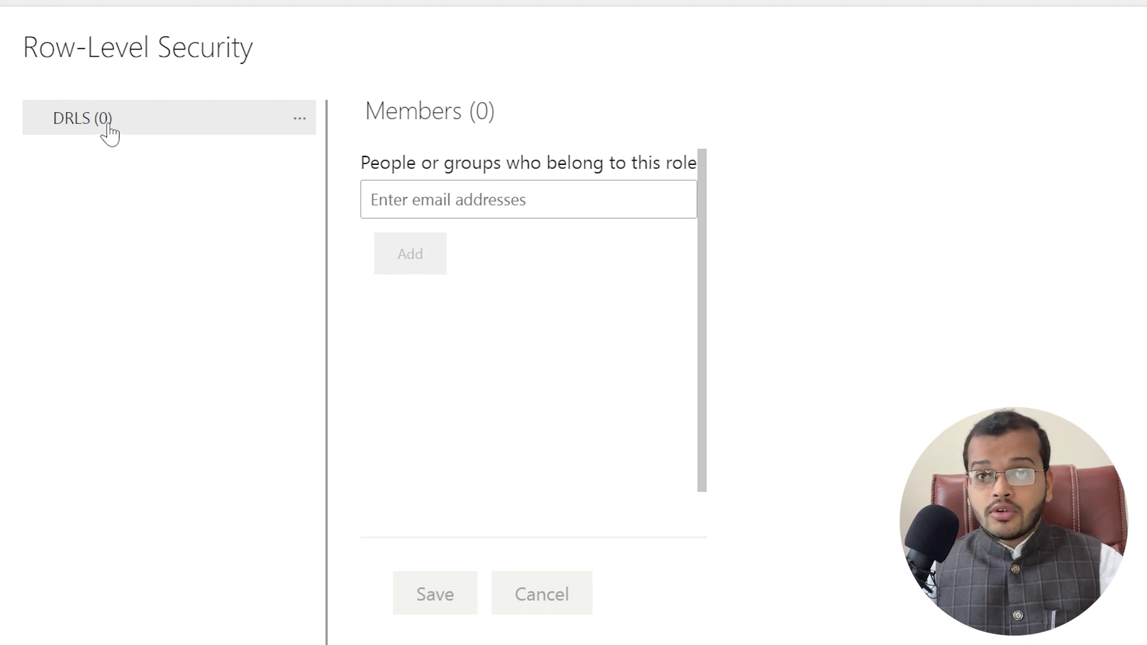
- Add the report owner's account as a member of the DRLS role and save the role membership
left_click(377, 212)
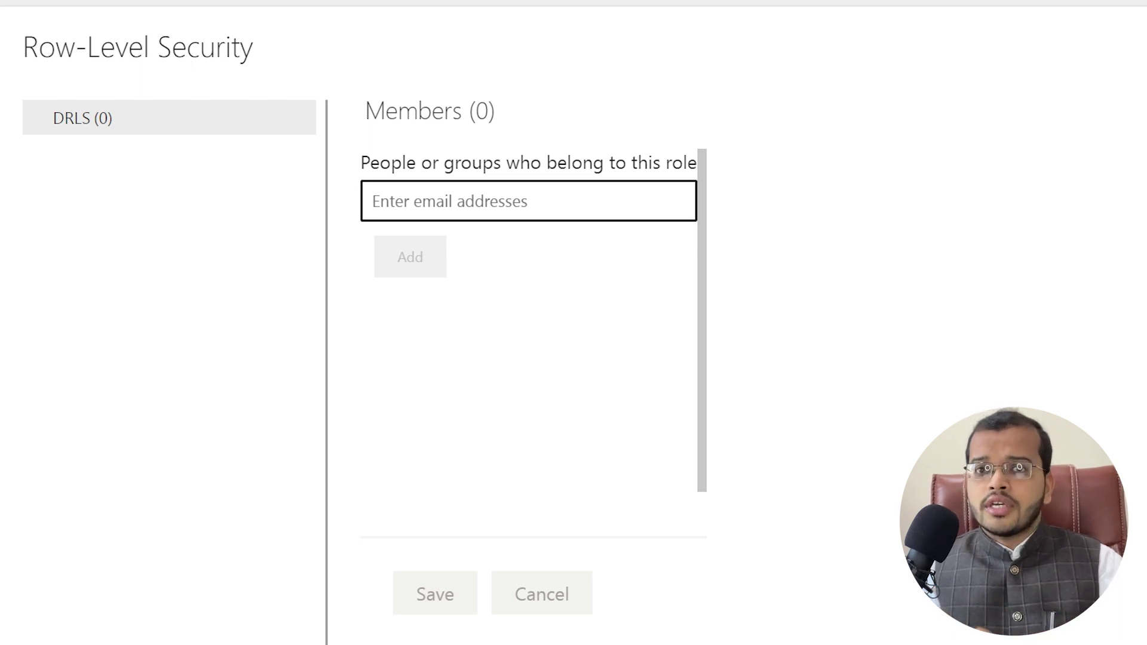
type("AS")
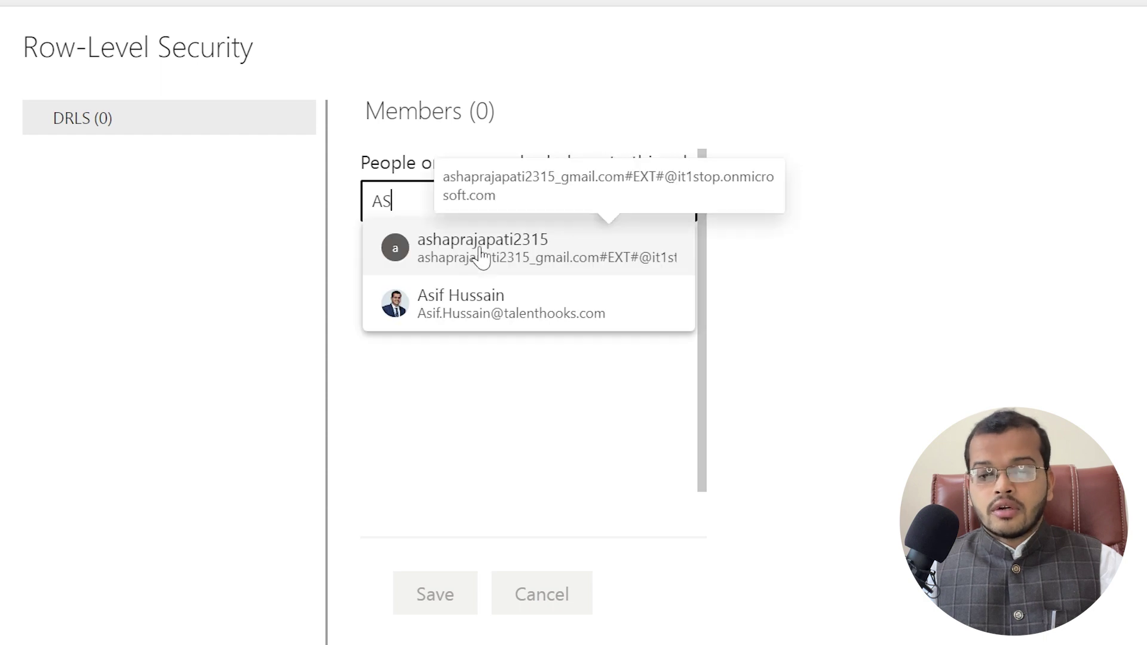
left_click(472, 307)
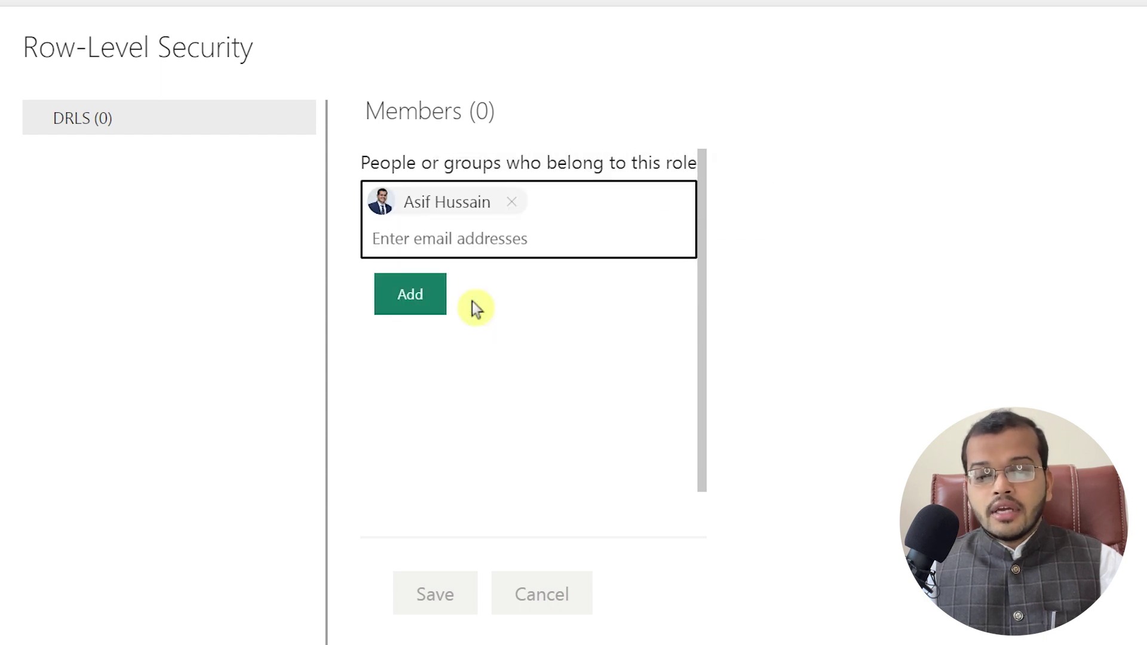
left_click(430, 304)
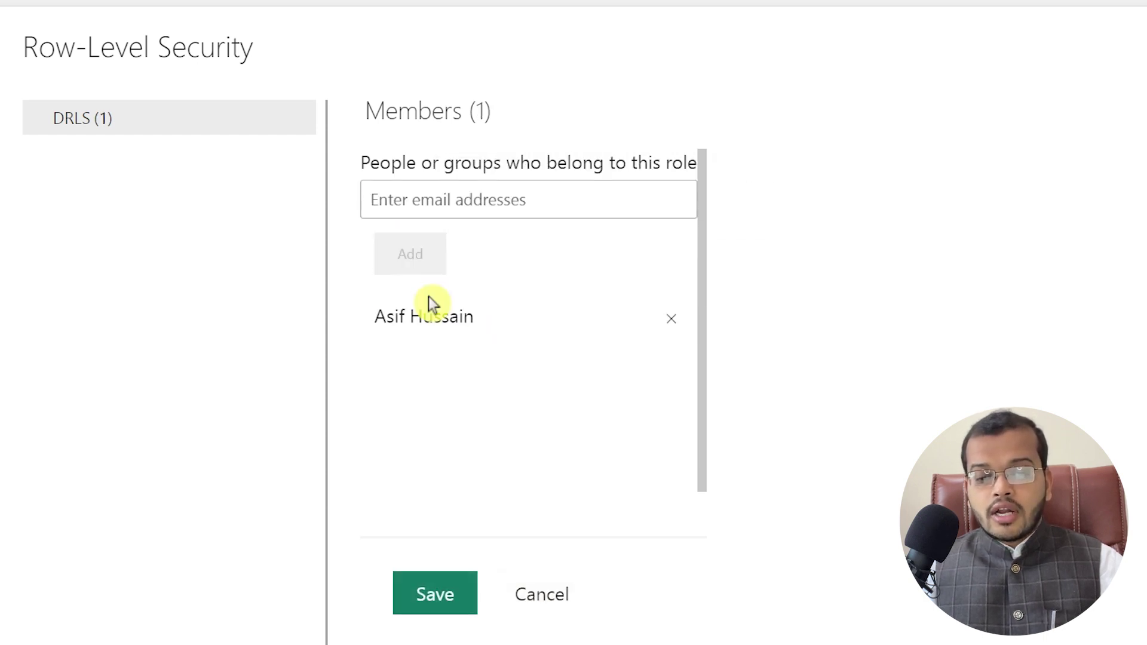
left_click(422, 604)
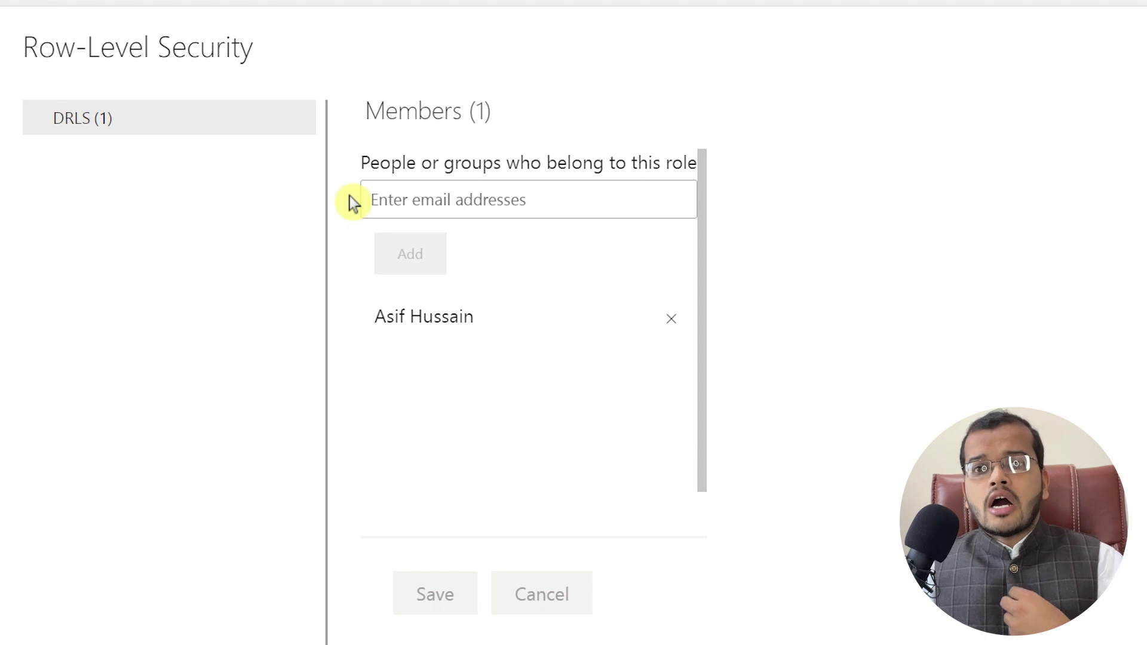
- Test the report as the DRLS role and compare its sales table with the unfiltered one in Power BI Desktop
left_click(297, 122)
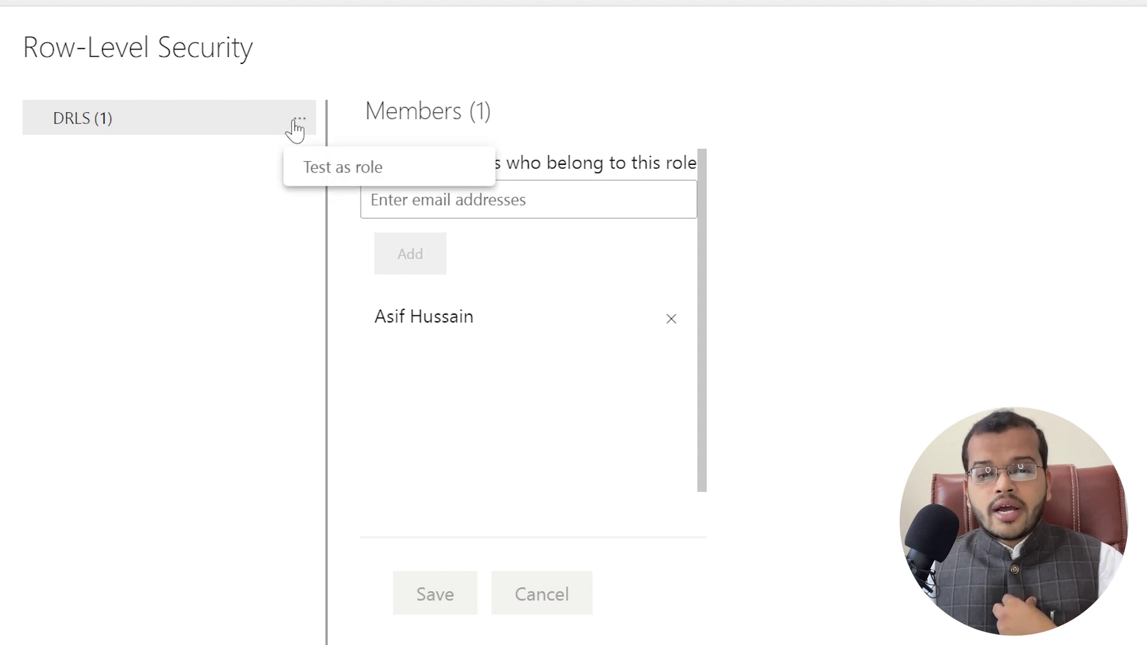
left_click(336, 170)
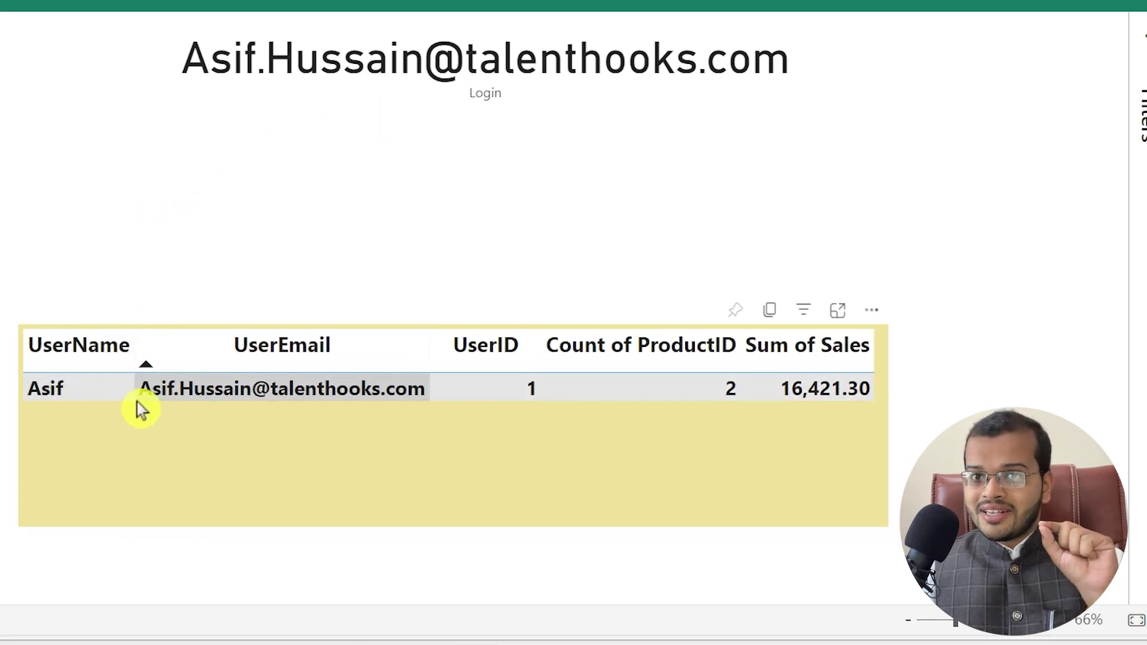
left_click(353, 563)
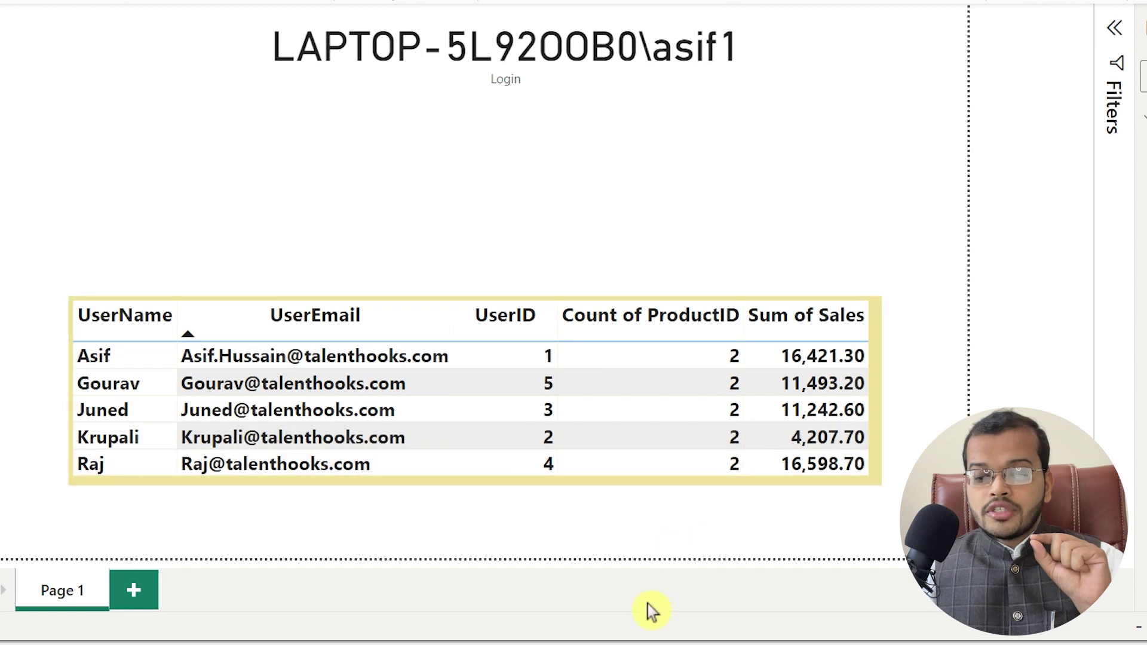
mouse_move(650, 610)
left_click(657, 538)
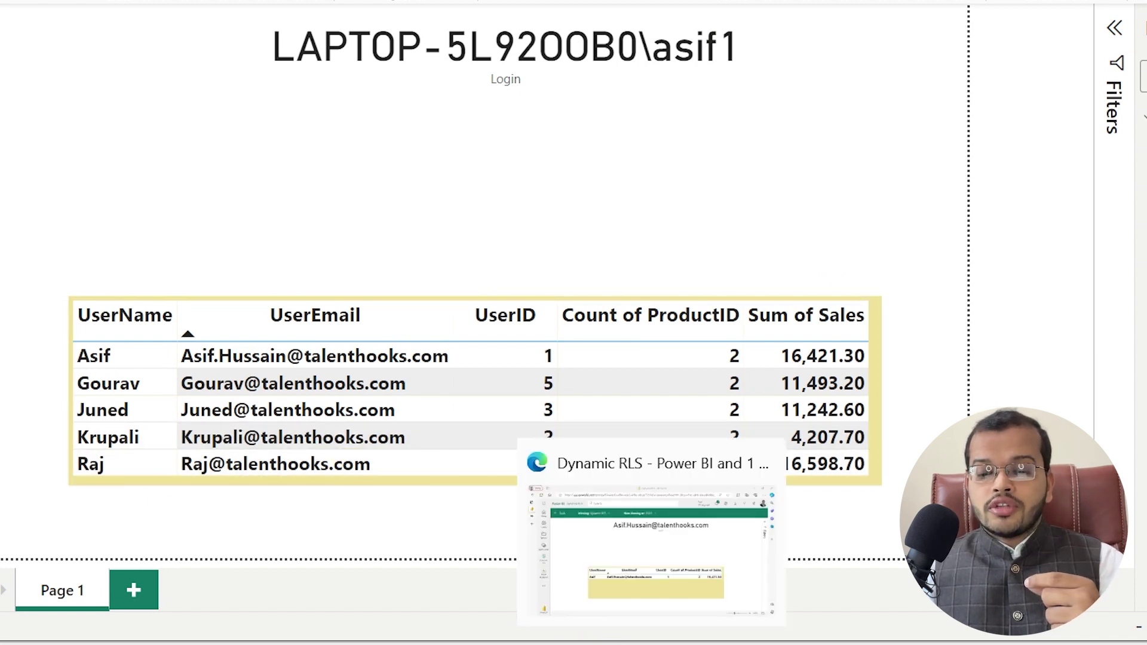
left_click(675, 538)
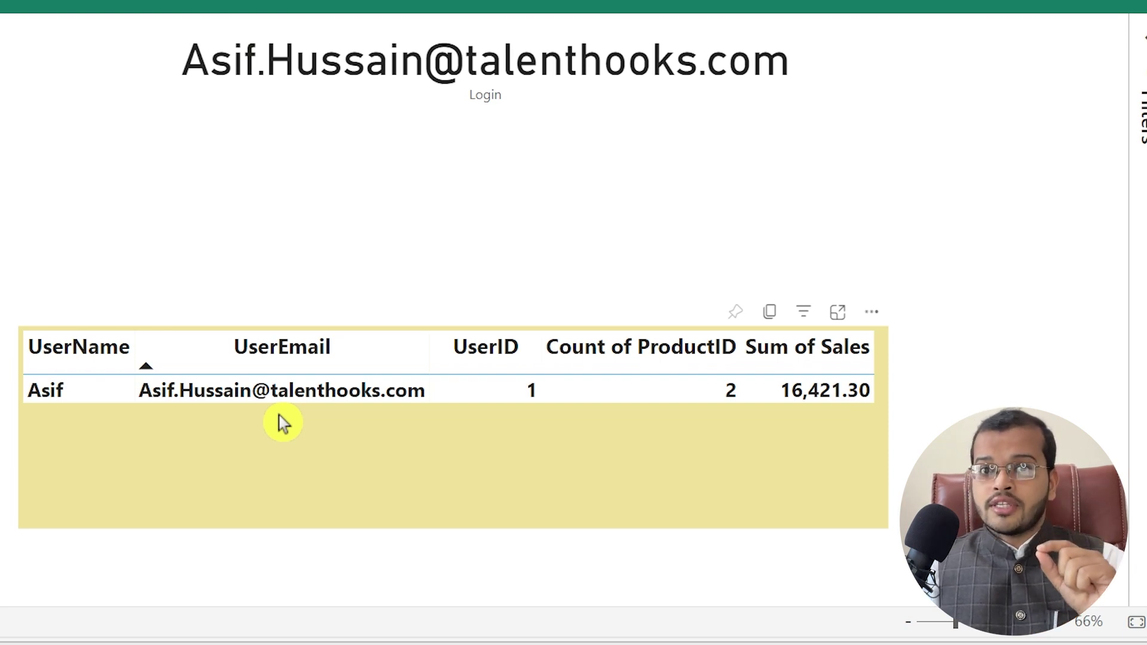
- Review the unfiltered sales table in Power BI Desktop again and leave the browser's role test for the Row-Level Security page
mouse_move(377, 640)
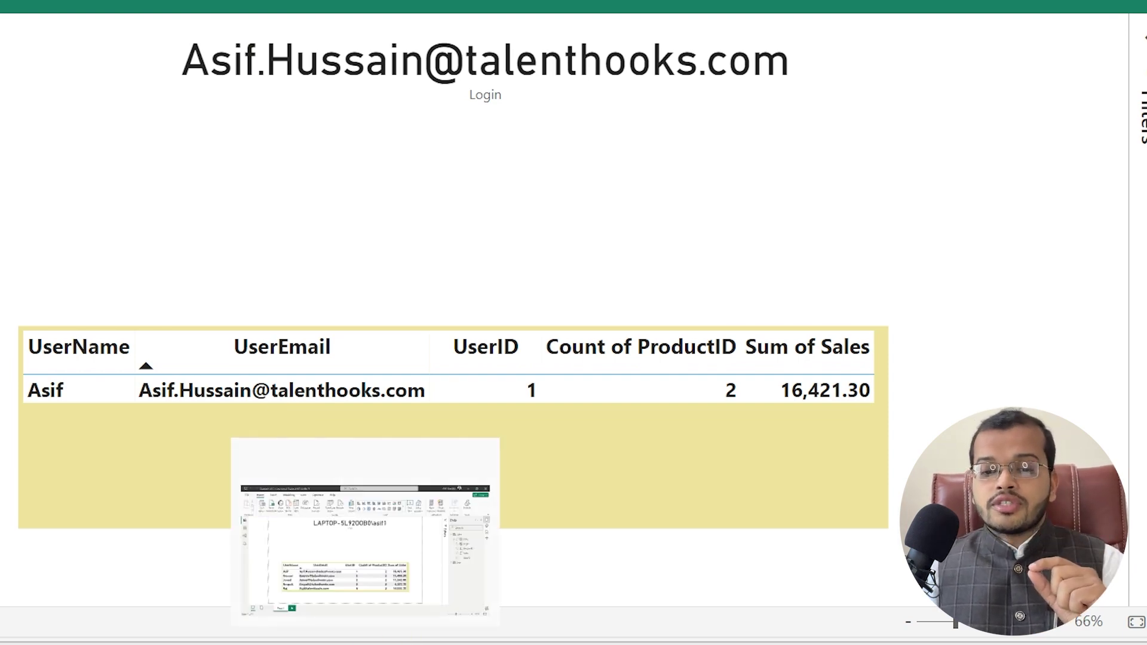
left_click(365, 526)
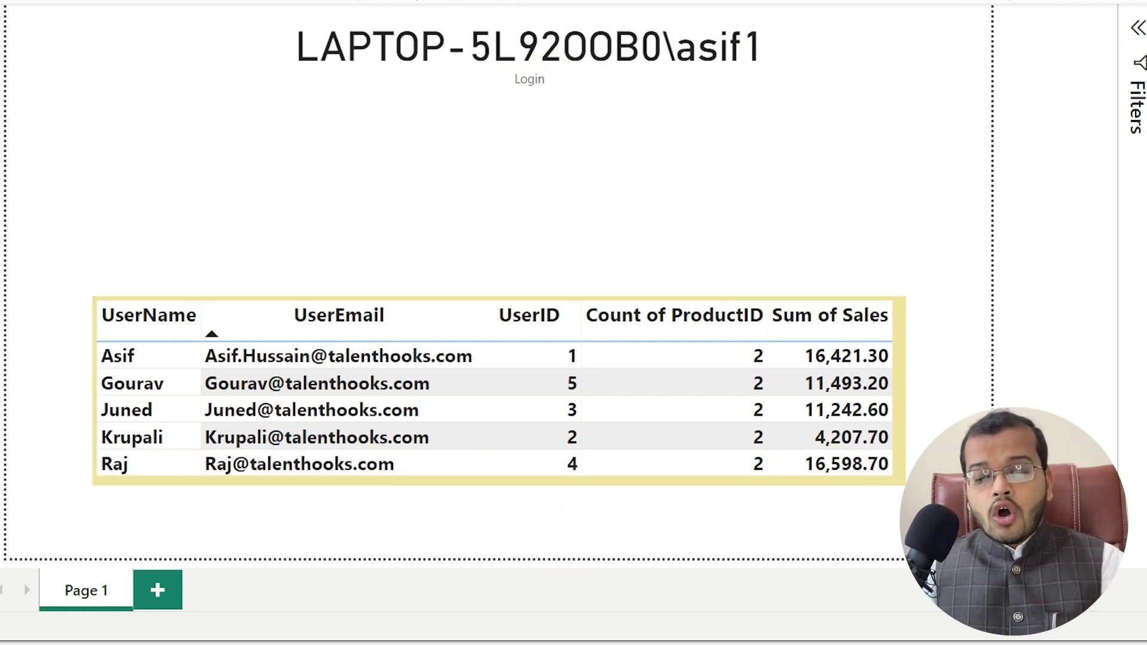
left_click(711, 520)
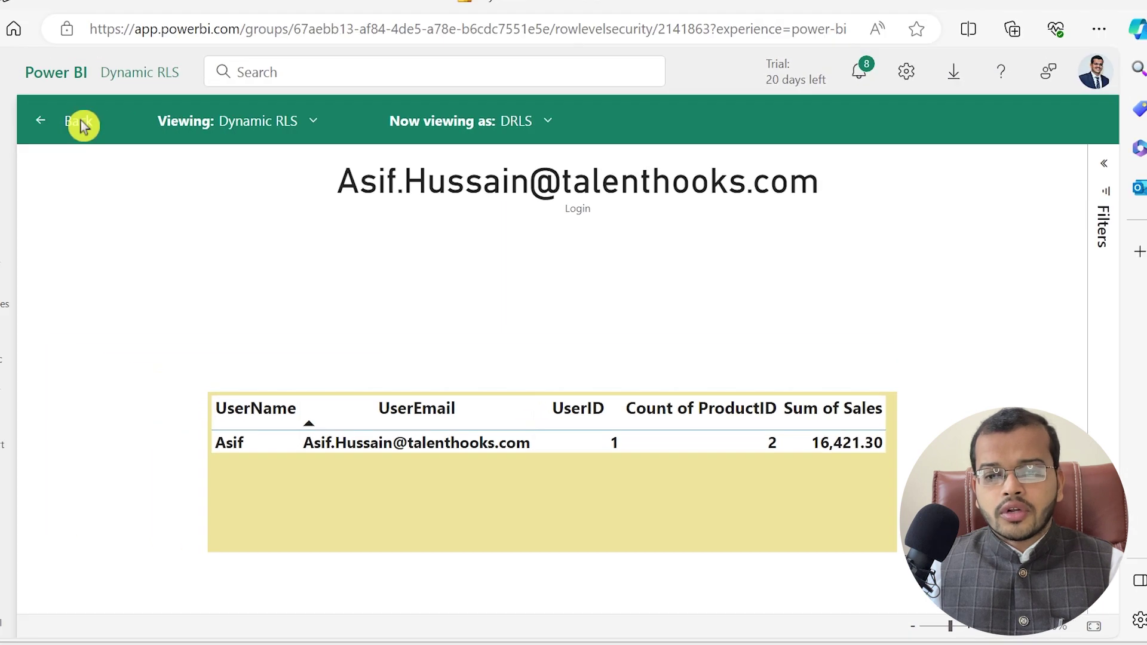
left_click(82, 124)
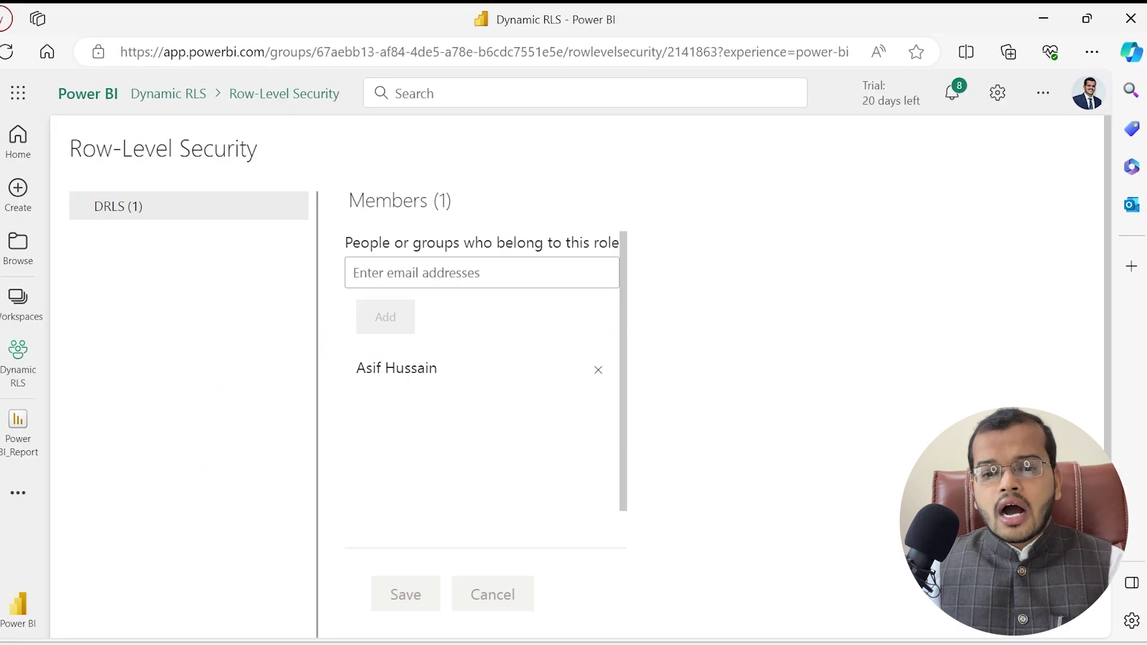